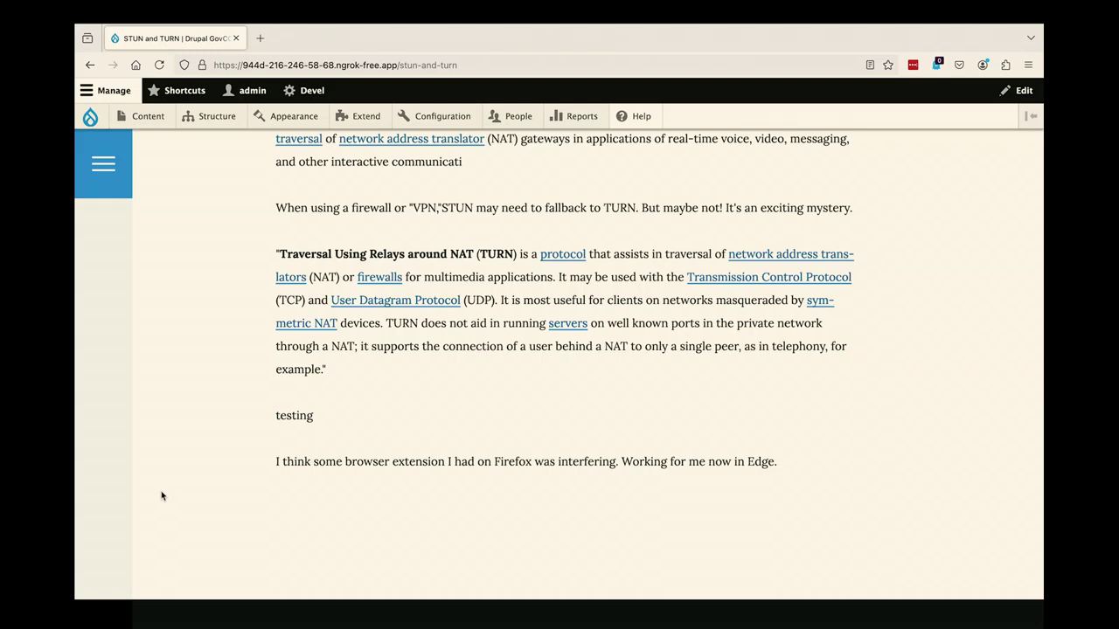
Step: Open the real-time collaboration settings to view the signaling server and STUN/TURN provider configuration
scroll(161, 496, "up", 15)
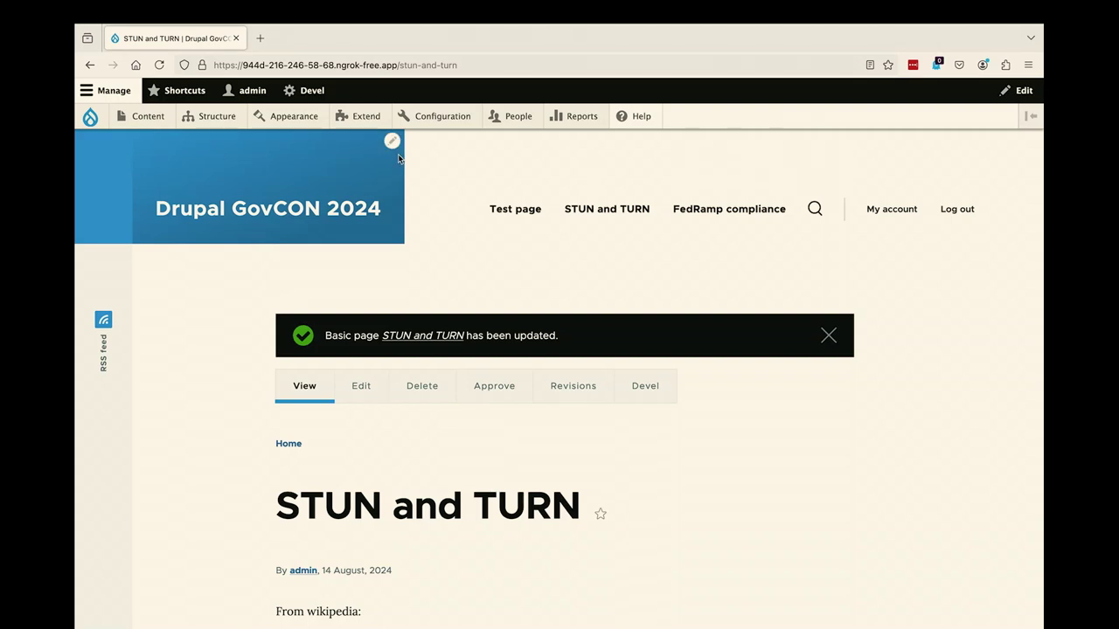
mouse_move(444, 118)
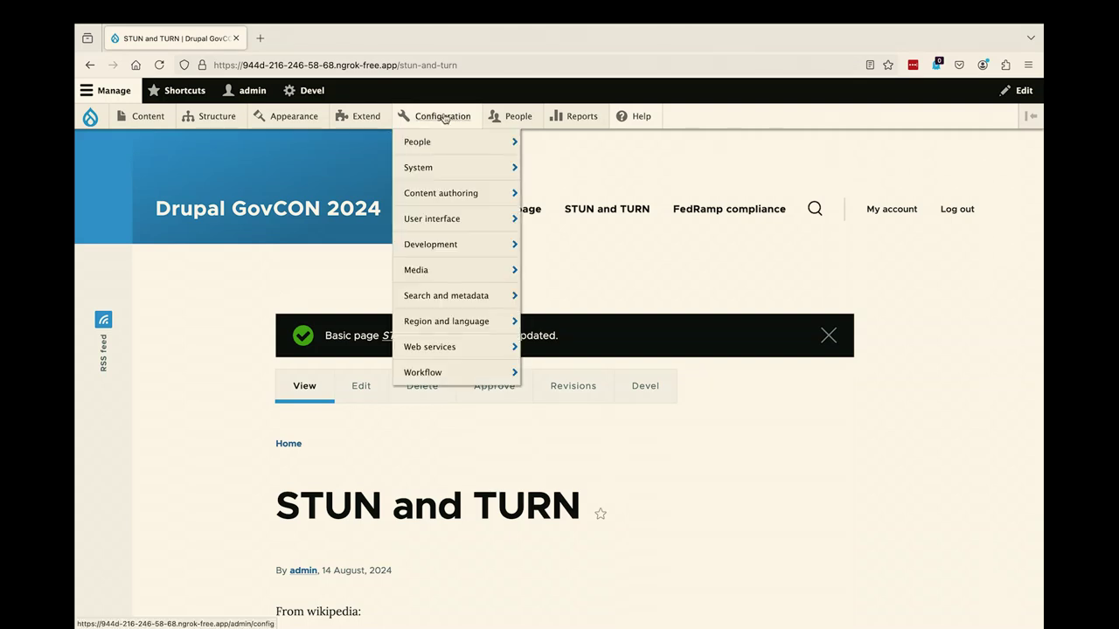
mouse_move(460, 207)
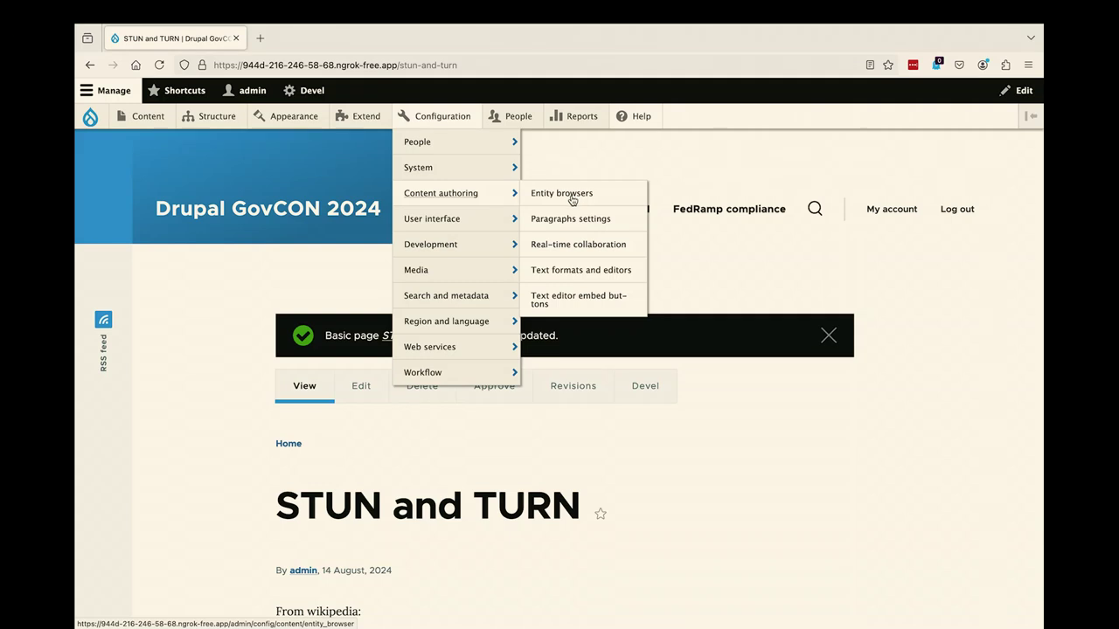
left_click(565, 246)
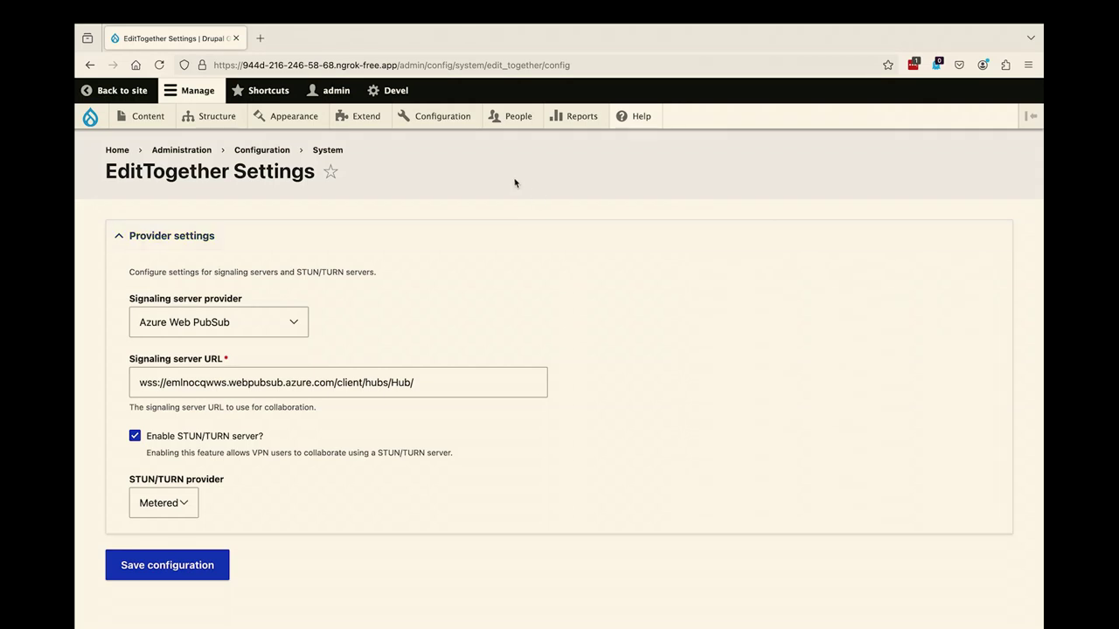
Step: Open the configuration of the Basic HTML text format from the text formats and editors overview
mouse_move(437, 119)
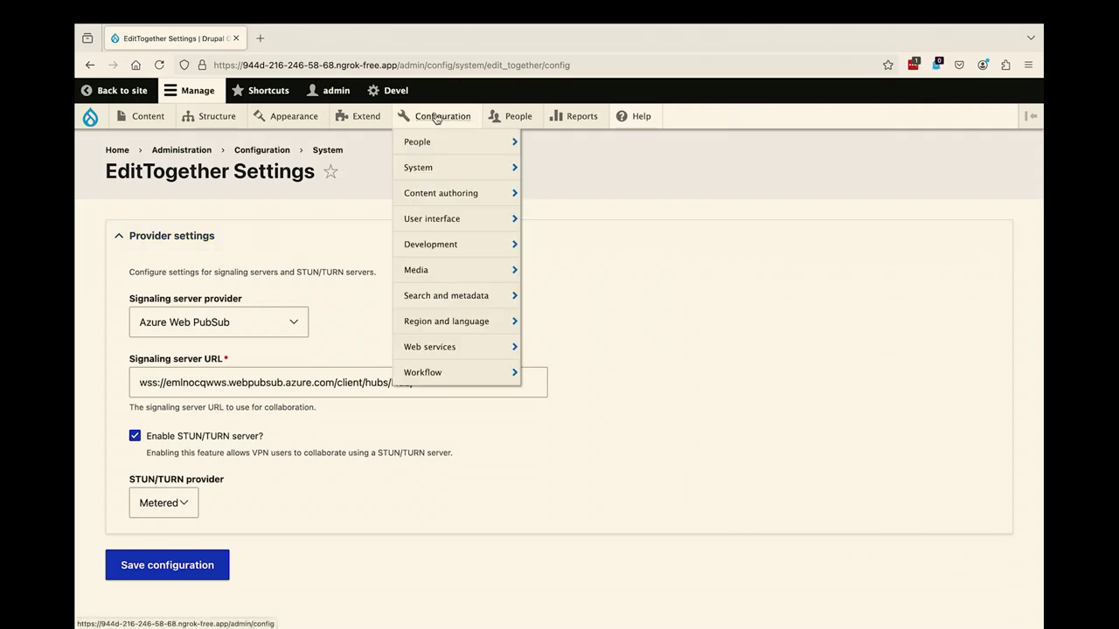
mouse_move(445, 198)
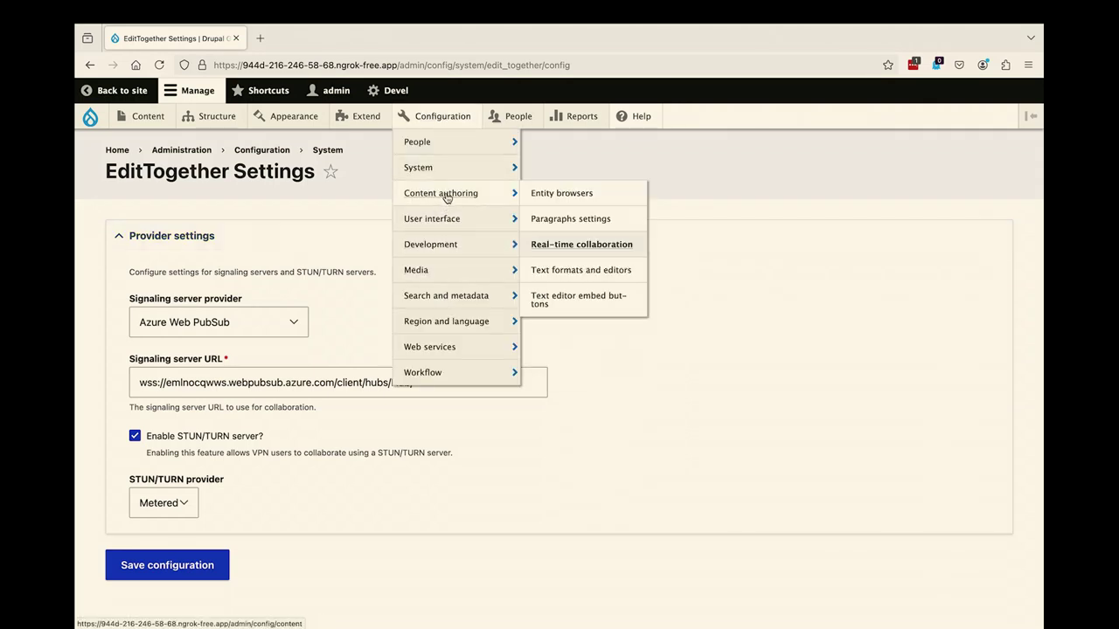
left_click(570, 272)
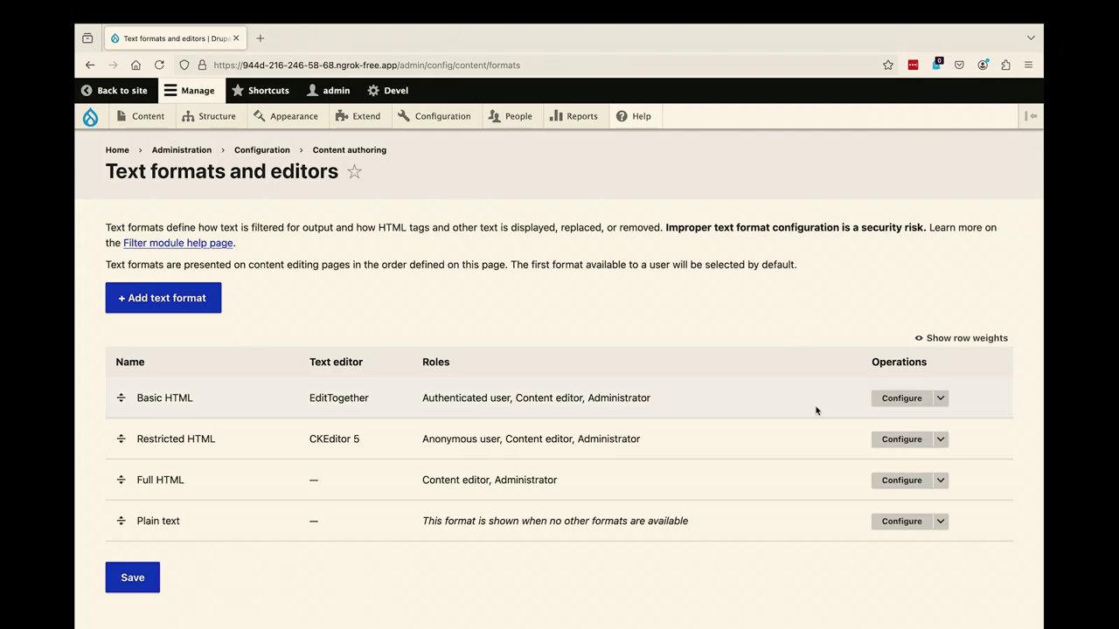
left_click(889, 402)
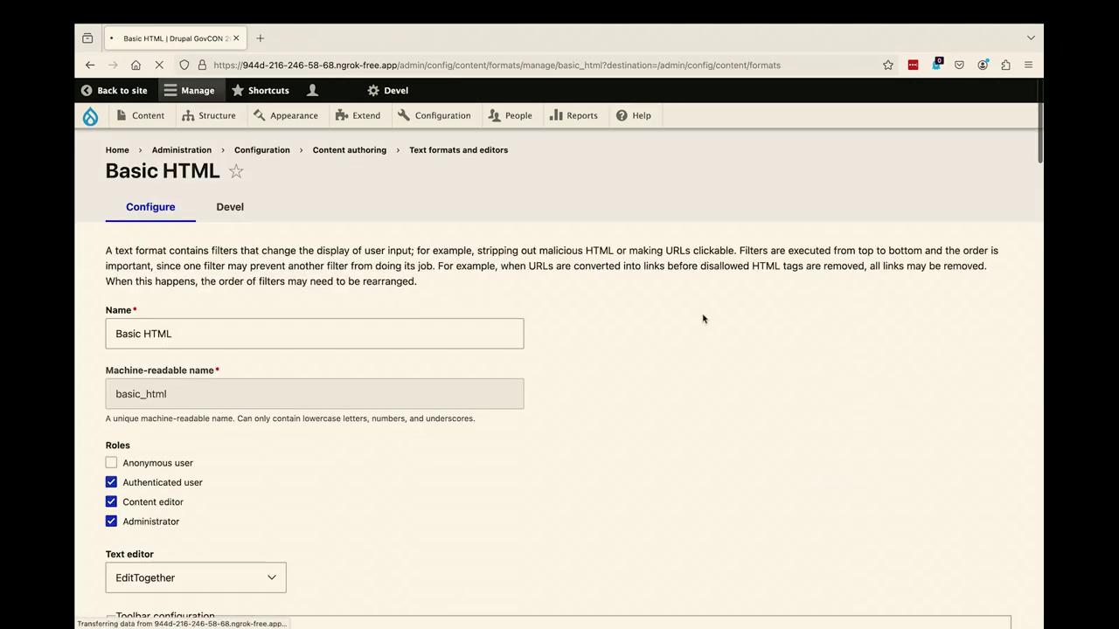
Step: Examine the Basic HTML format's roles, text editor, toolbar configuration and the EditTogether autosave and comments plugin settings
scroll(702, 318, "down", 5)
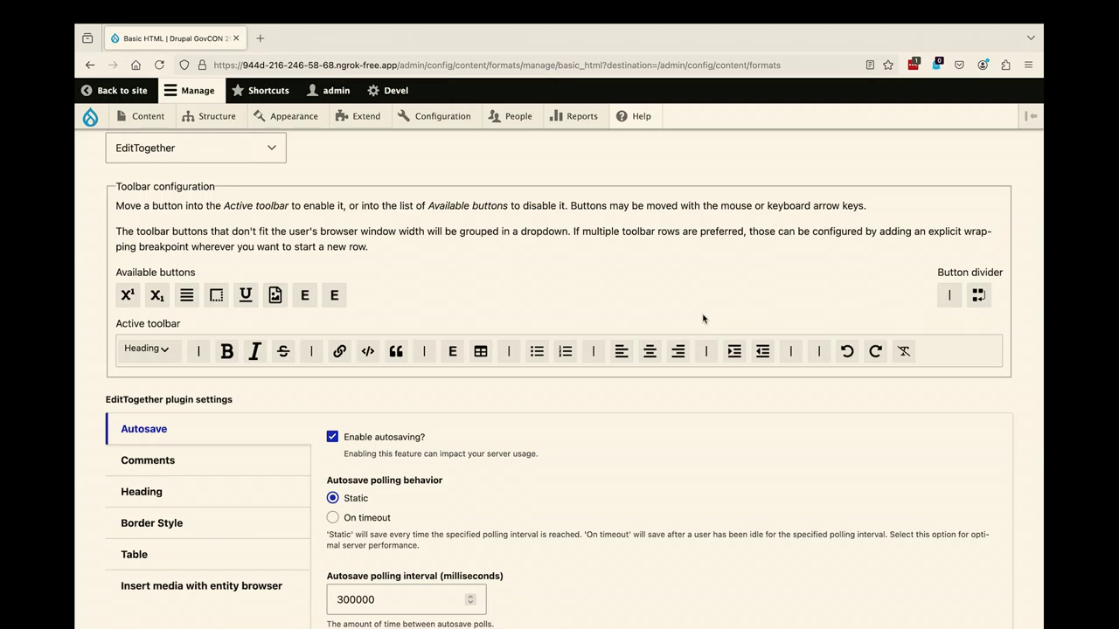
scroll(703, 318, "down", 2)
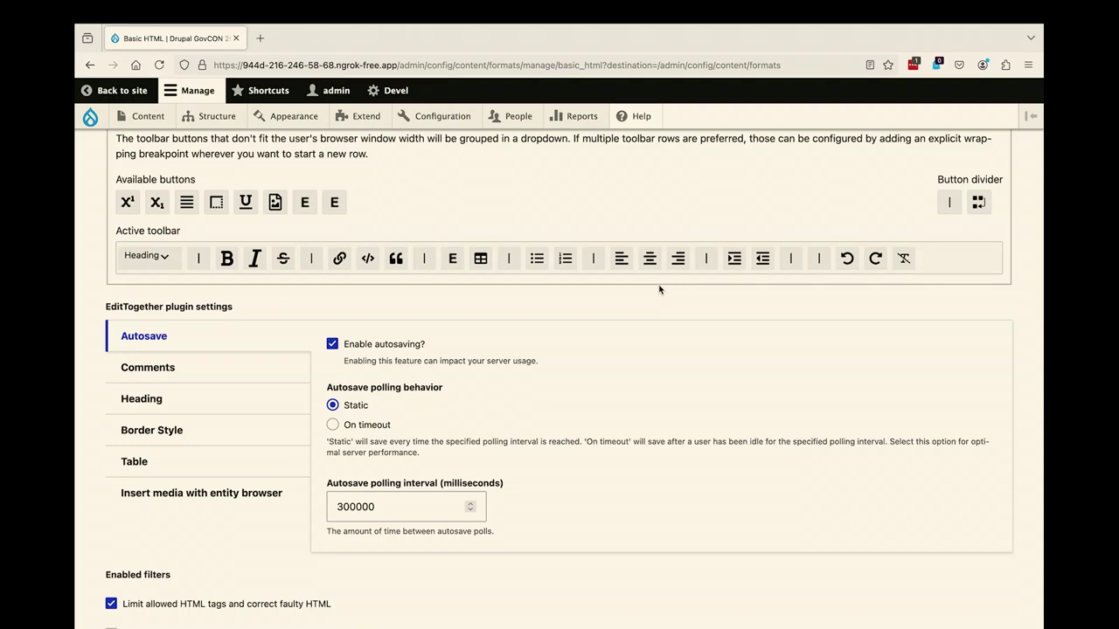
scroll(659, 289, "down", 1)
scroll(659, 289, "down", 1)
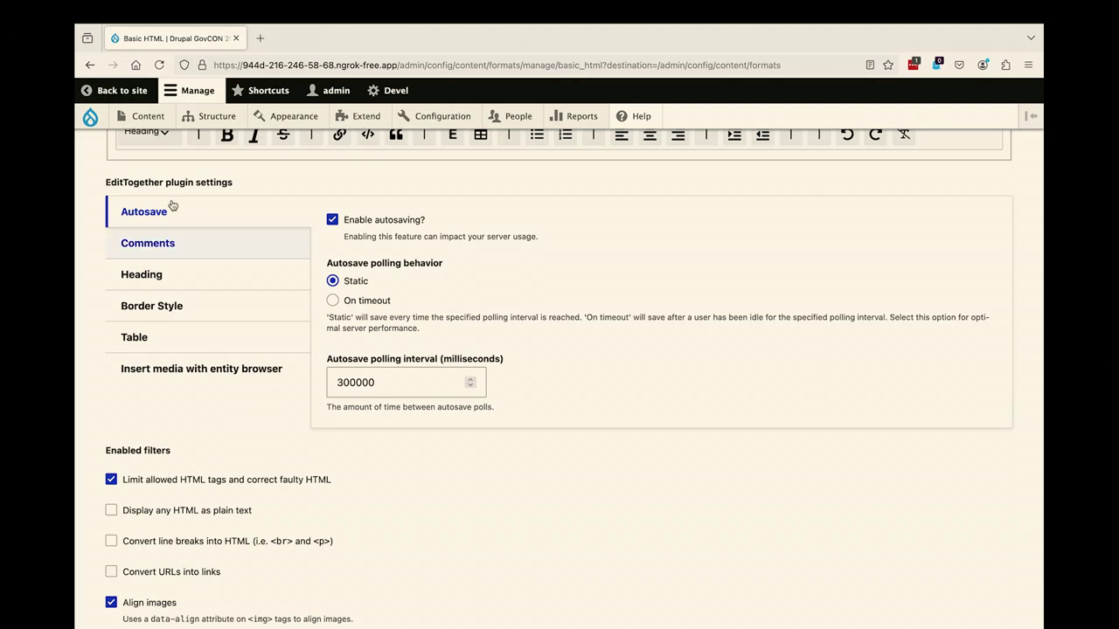
left_click(147, 245)
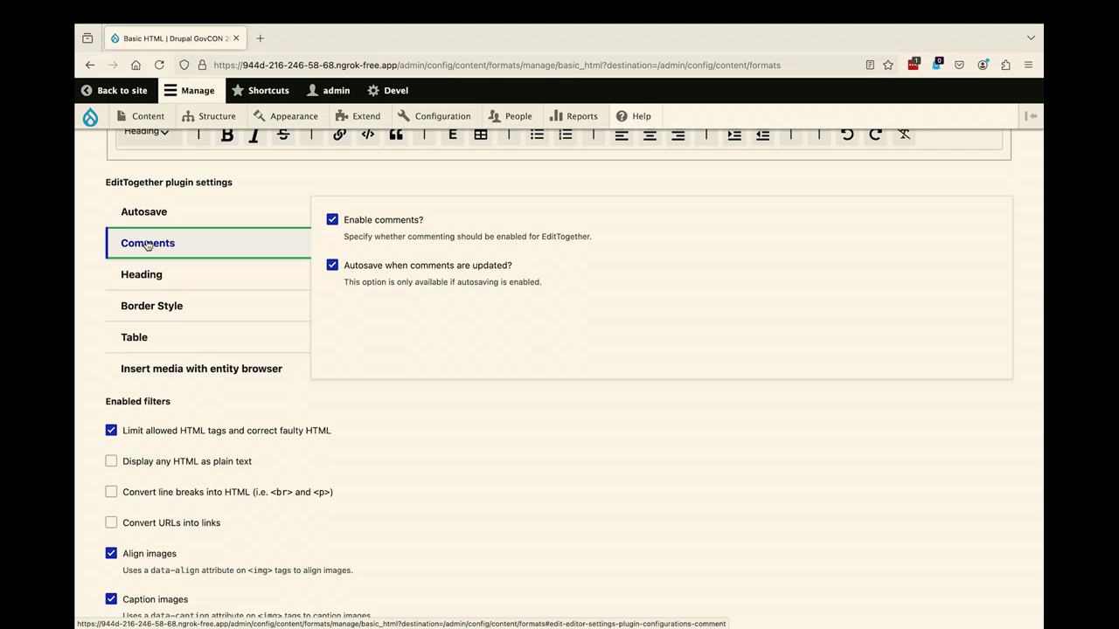
scroll(147, 245, "up", 10)
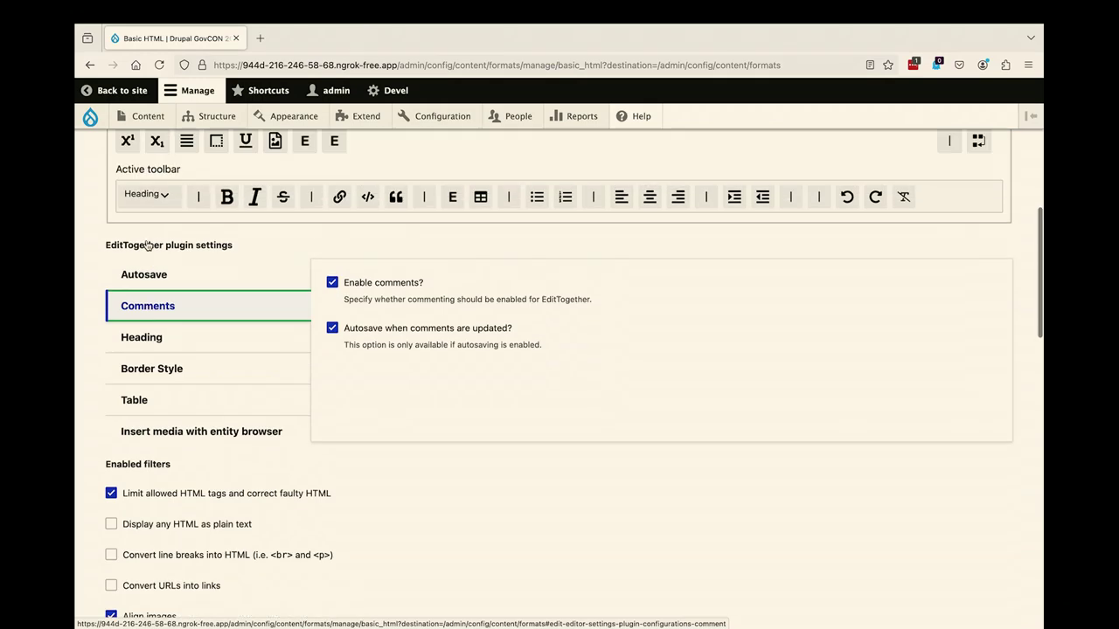
scroll(147, 245, "down", 2)
scroll(147, 245, "down", 3)
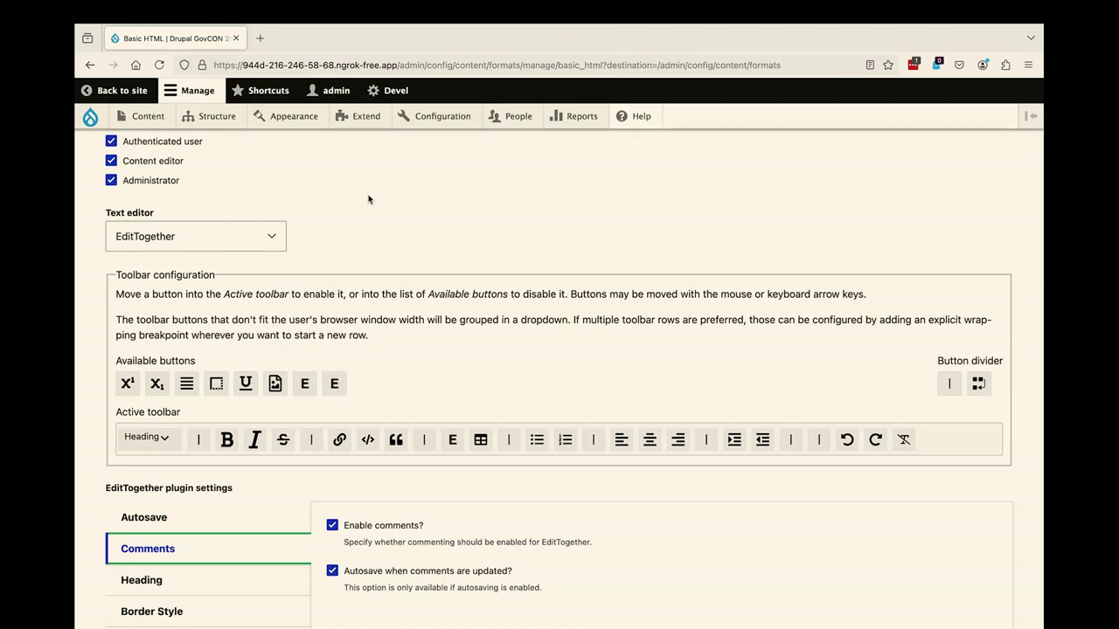
scroll(368, 200, "up", 5)
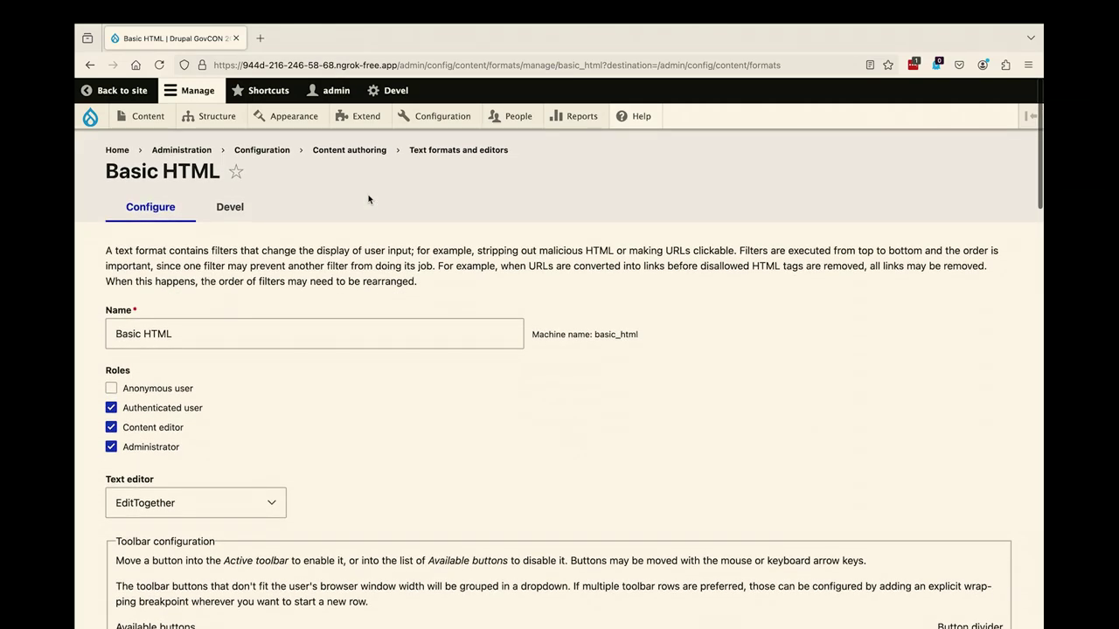
scroll(368, 199, "down", 3)
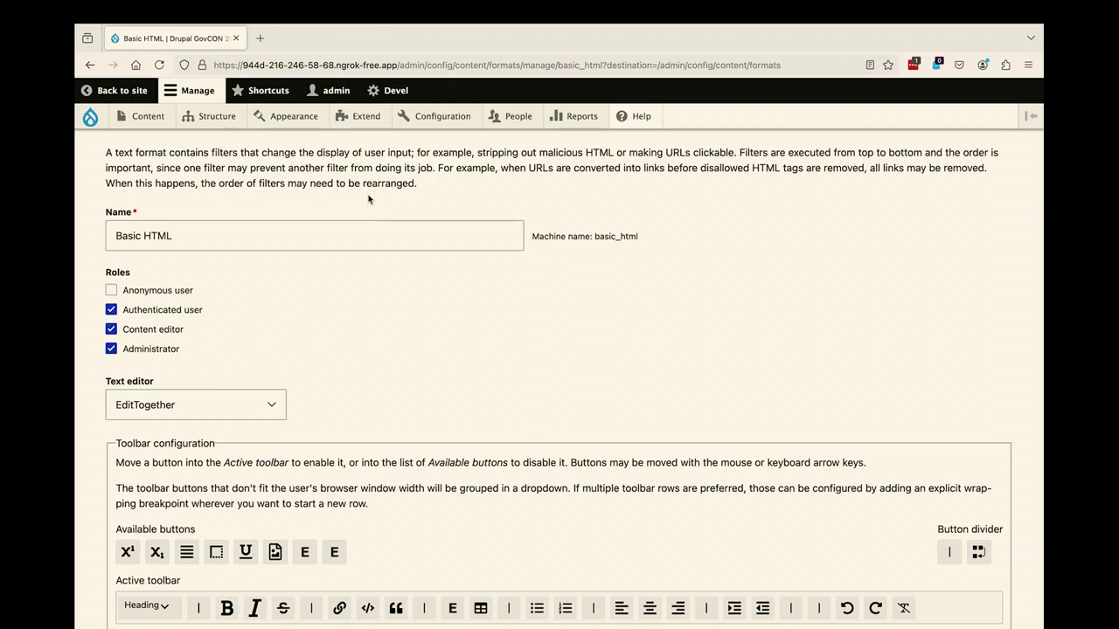
Step: Open the form display settings of the Basic page content type
mouse_move(214, 116)
mouse_move(227, 152)
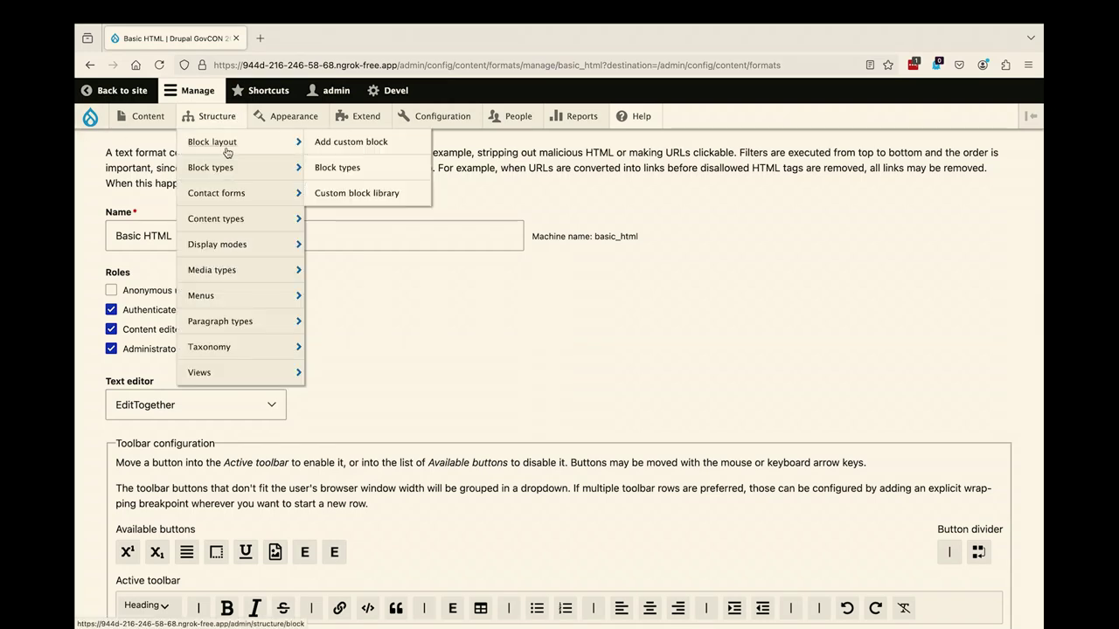
mouse_move(226, 215)
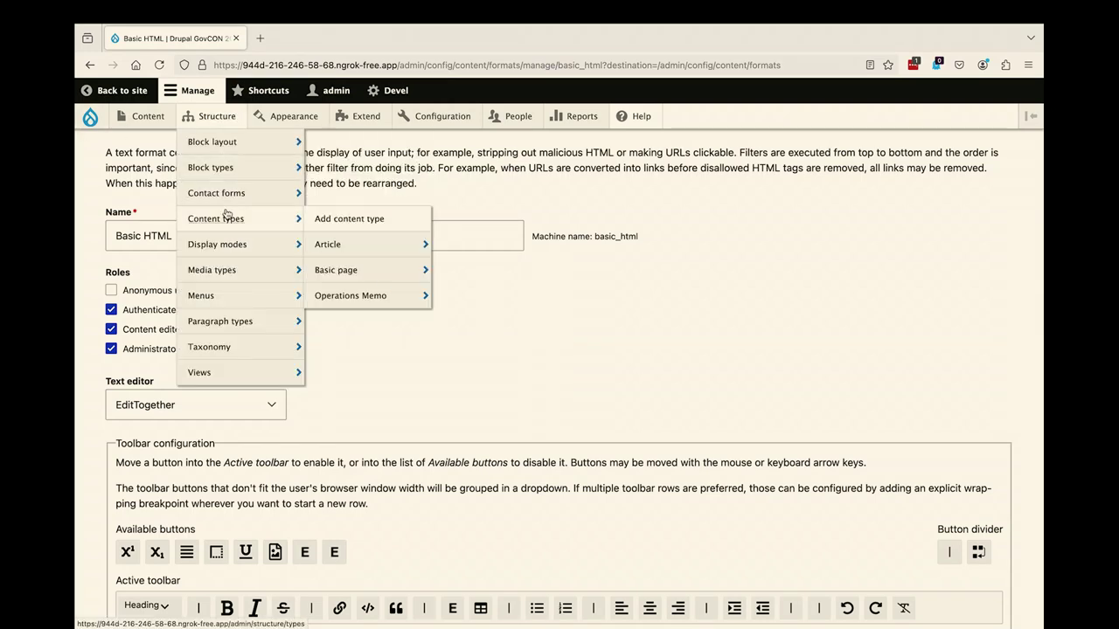
mouse_move(333, 270)
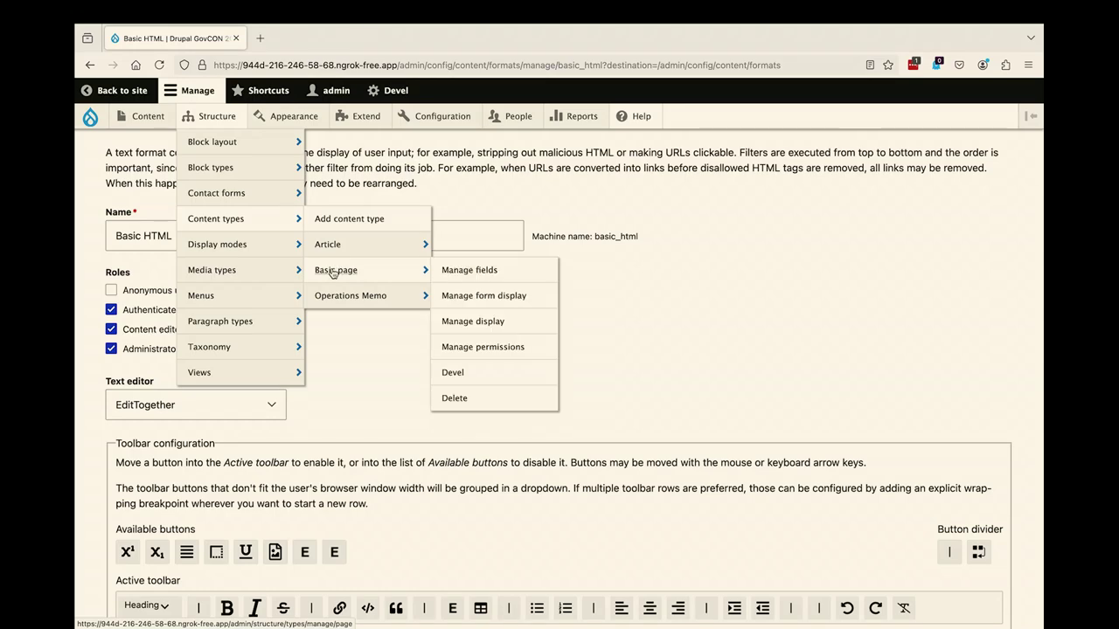
left_click(467, 297)
scroll(470, 292, "down", 1)
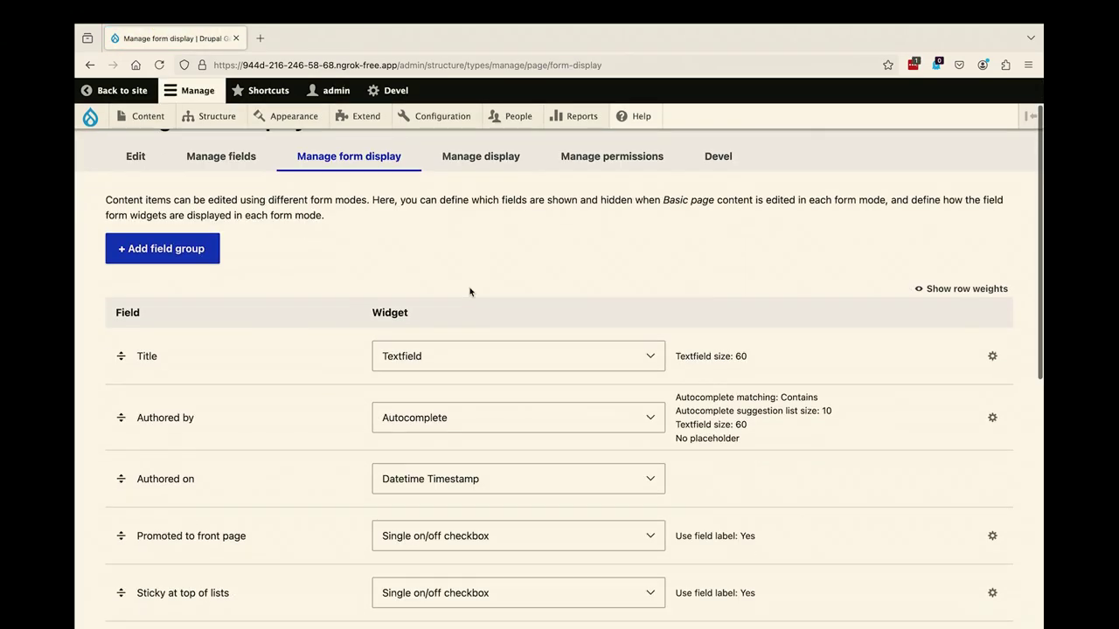
Step: Check which widgets are offered for the Title field, keeping the current selection
scroll(469, 292, "up", 1)
left_click(491, 401)
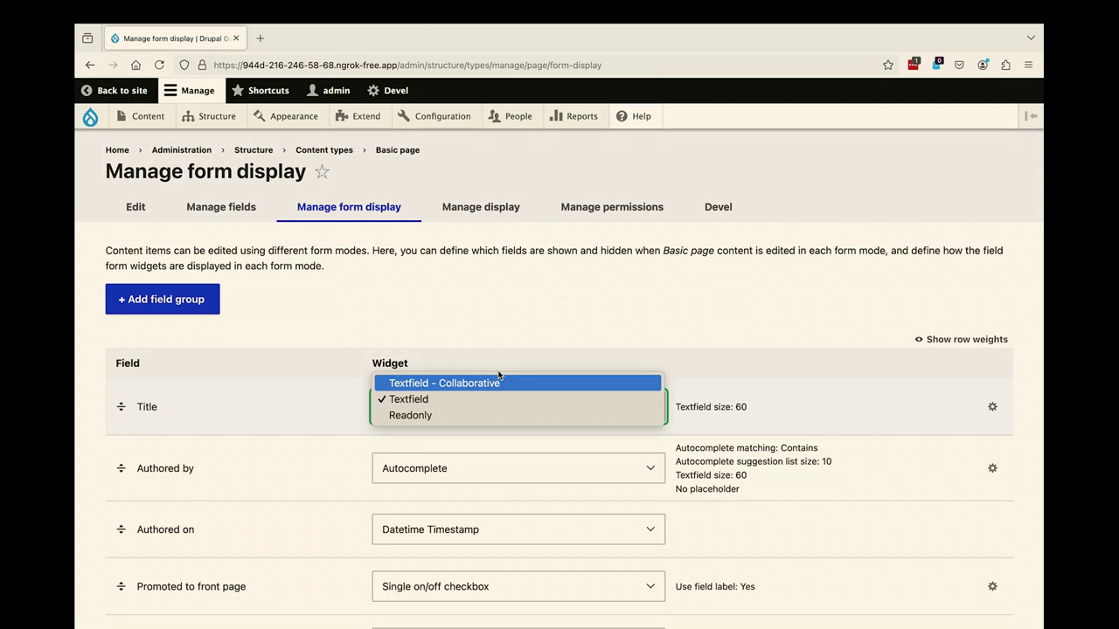
left_click(468, 304)
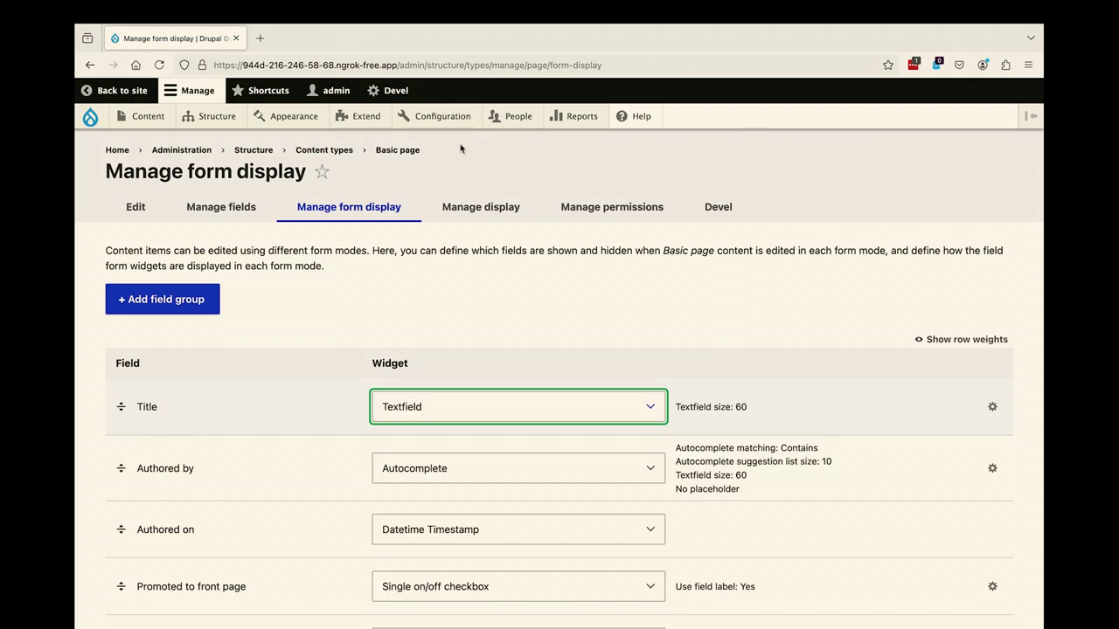
Step: Open the basic site settings page in the system configuration
mouse_move(444, 113)
mouse_move(448, 145)
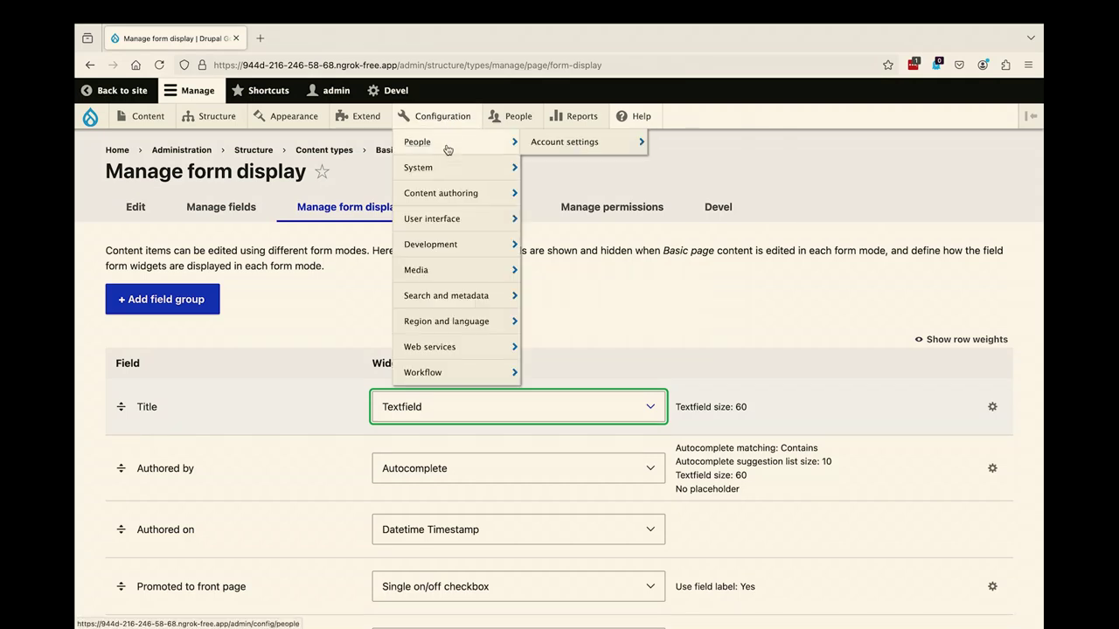
mouse_move(444, 178)
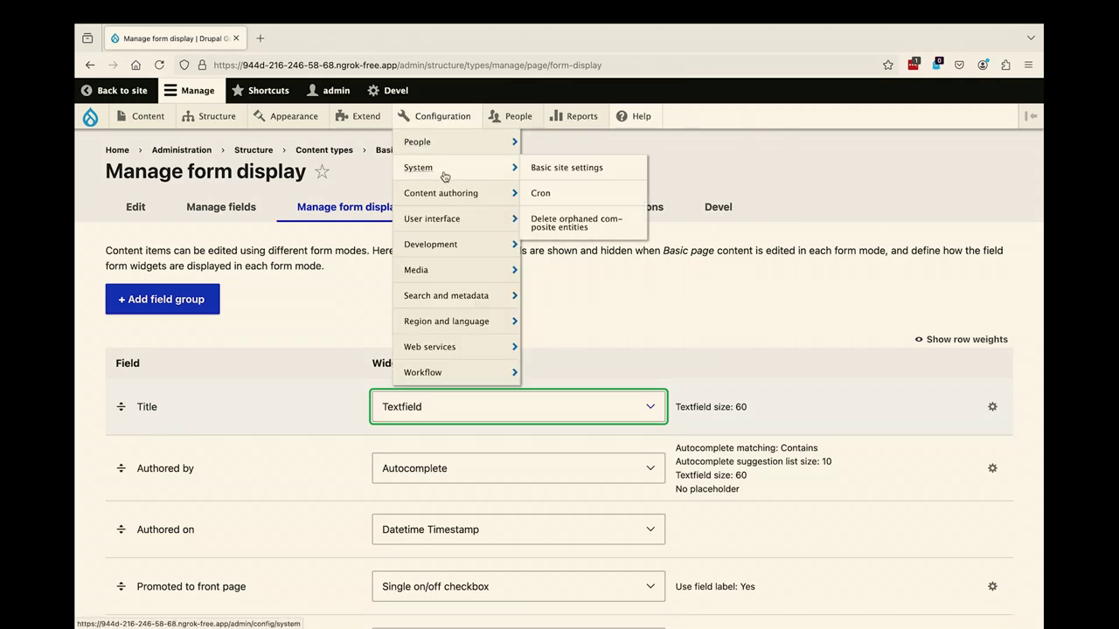
left_click(560, 171)
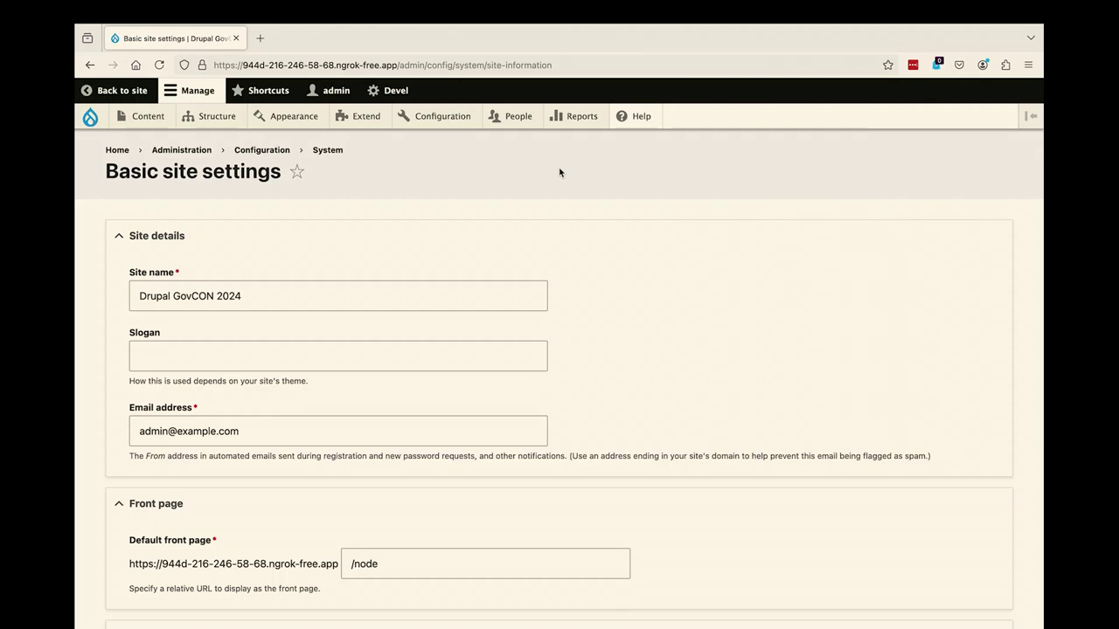
Step: Find the STUN and TURN page in the content overview and open it for editing
left_click(123, 117)
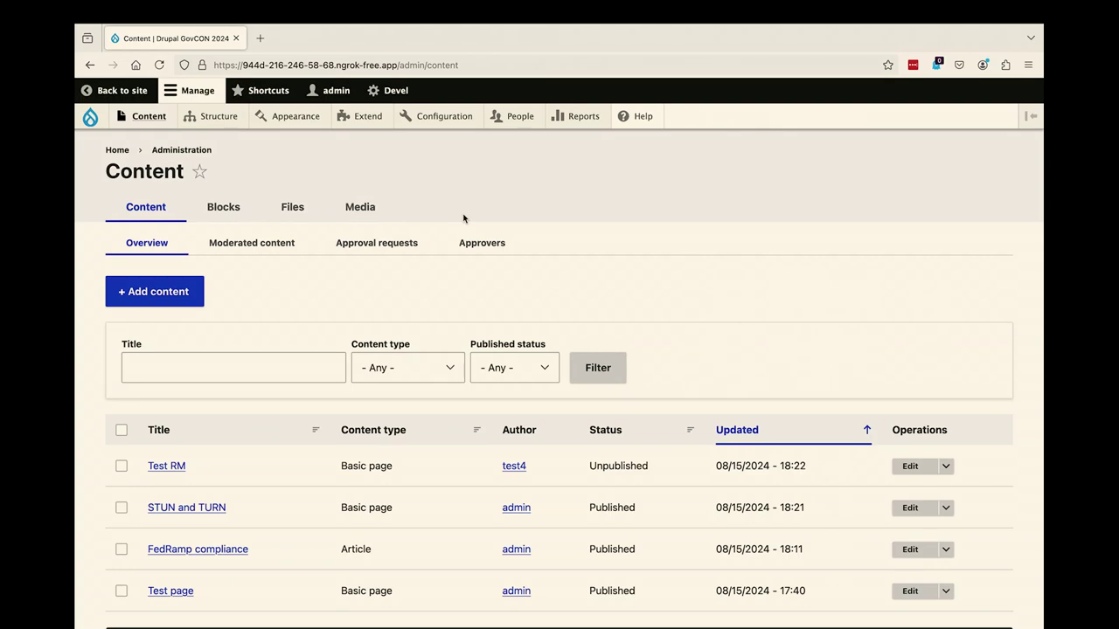
scroll(464, 218, "down", 2)
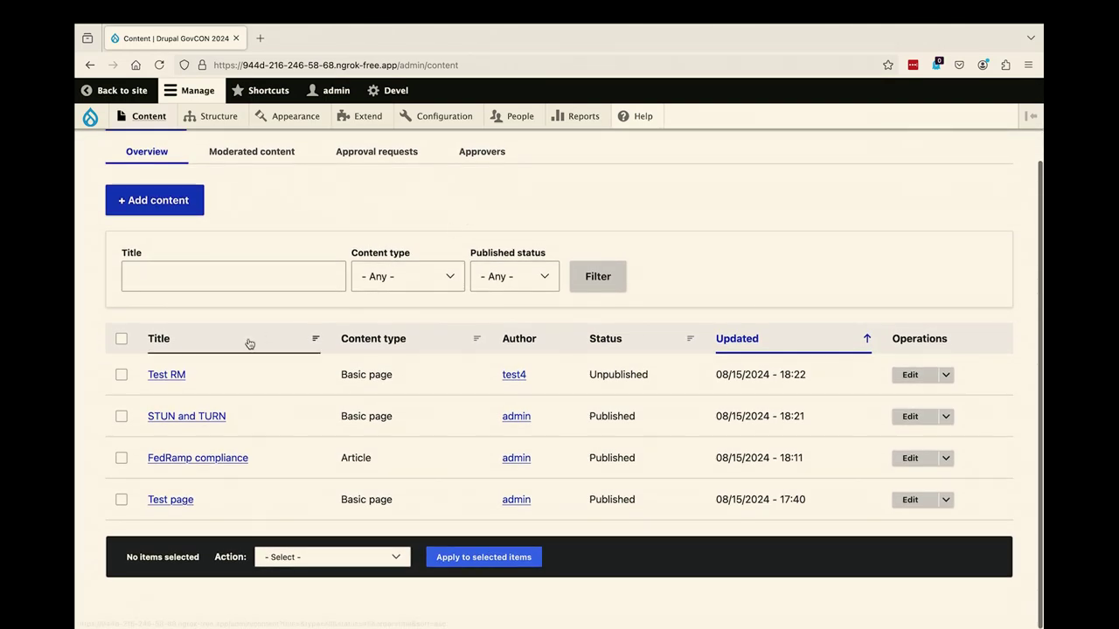
left_click(215, 420)
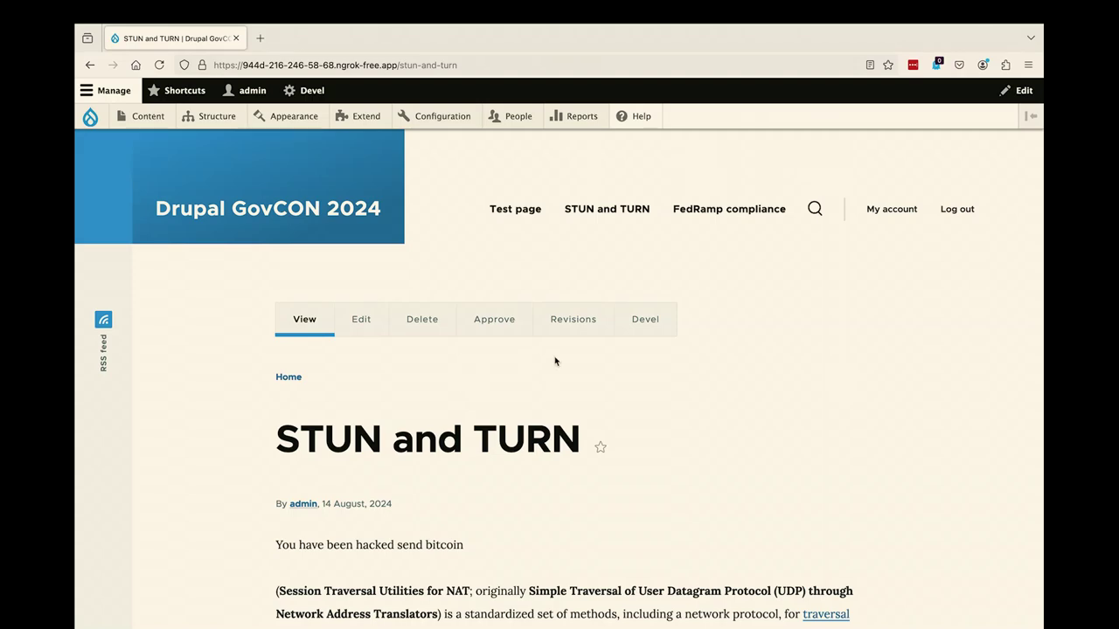
left_click(371, 337)
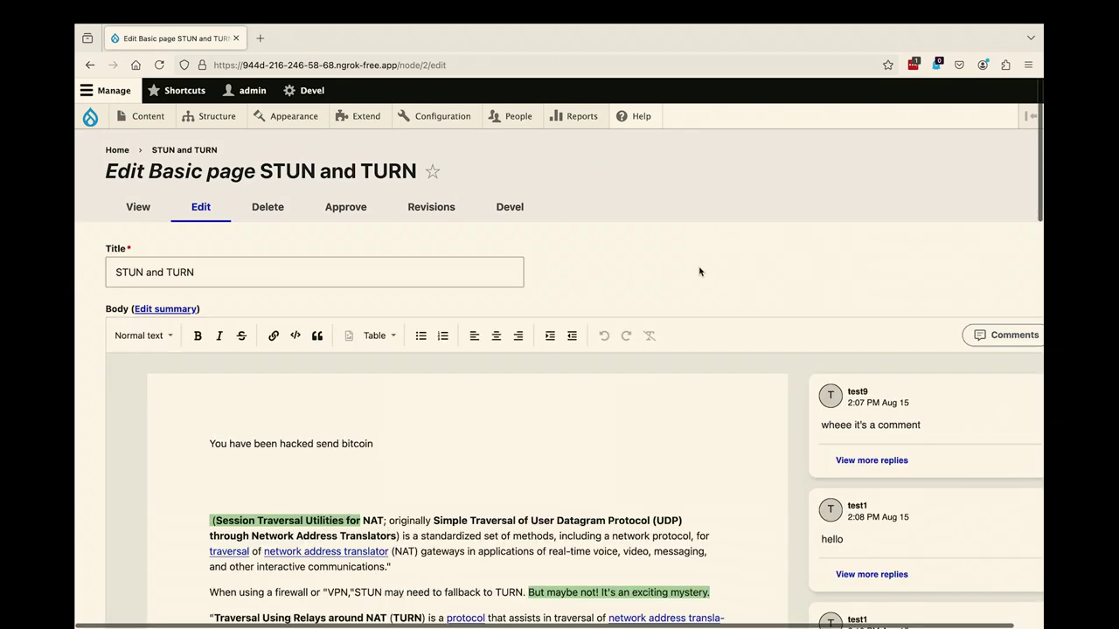
Step: Show the body editor's comments sidebar and filter the comments by For You, followed by Resolved
scroll(871, 260, "down", 1)
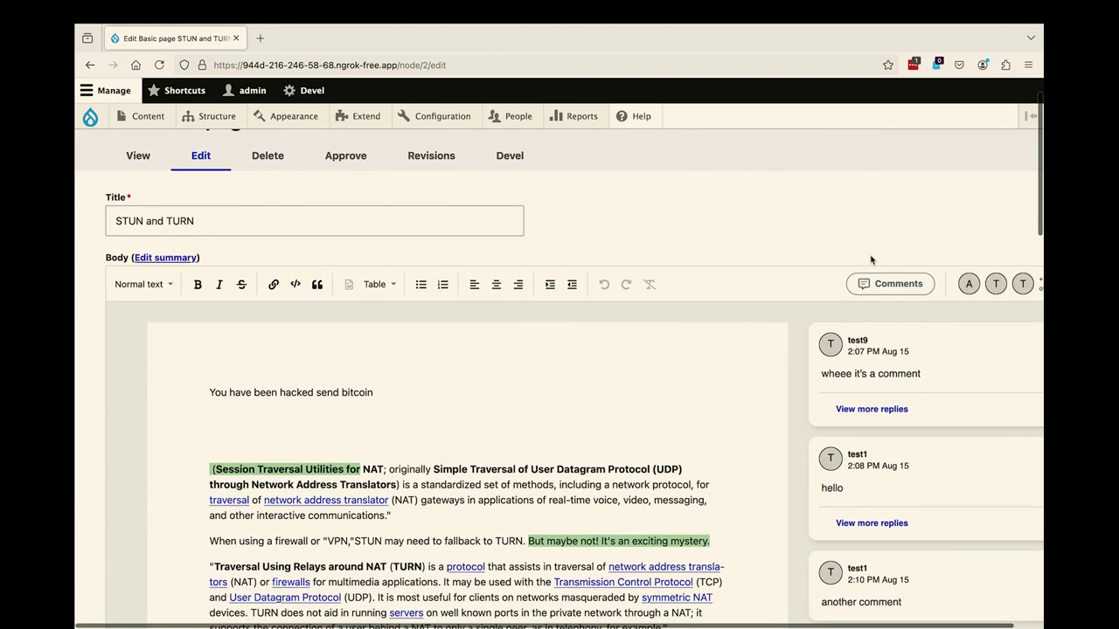
left_click(881, 288)
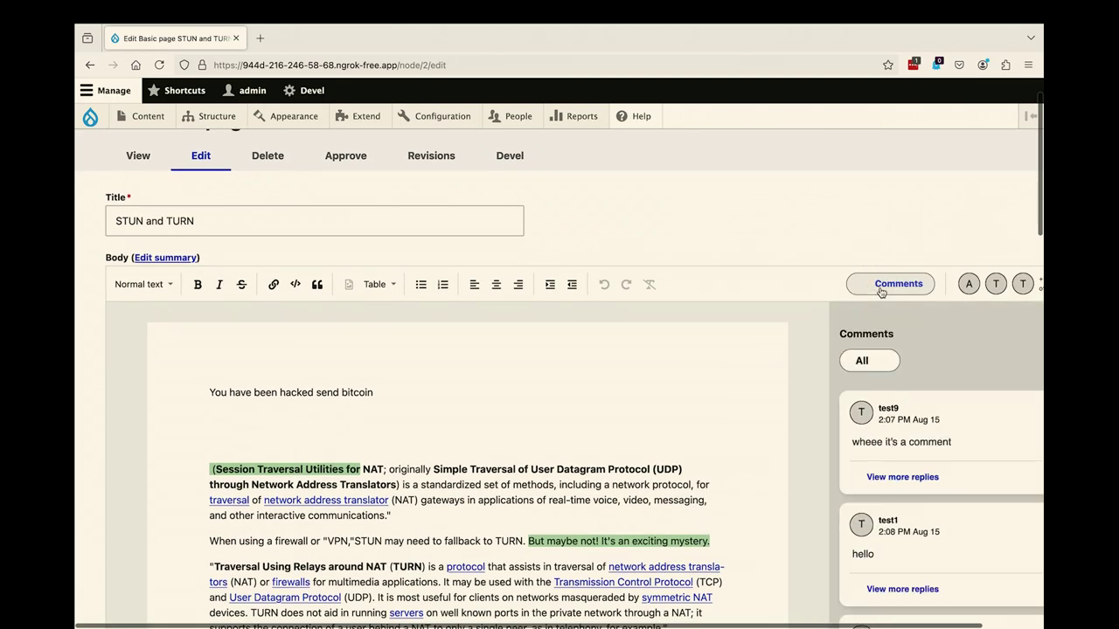
left_click(877, 369)
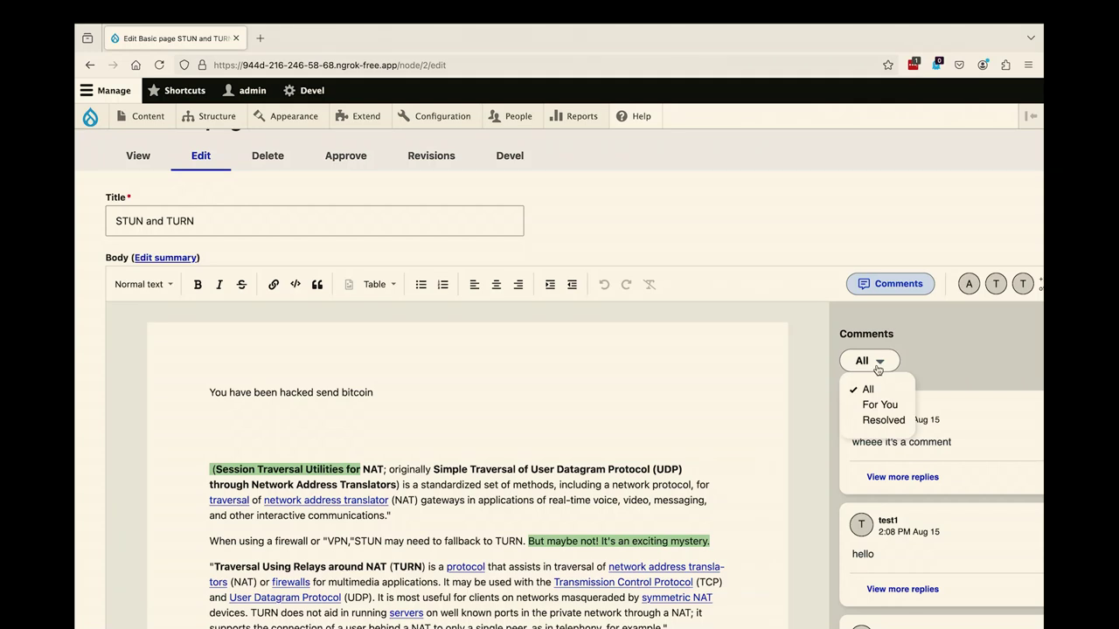
left_click(885, 407)
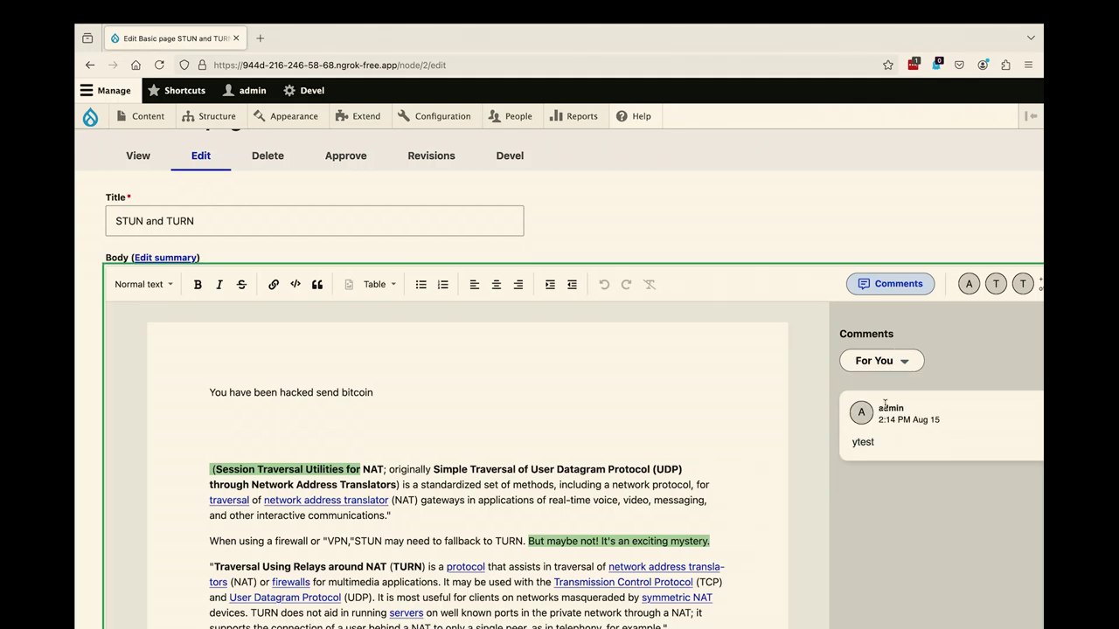
left_click(885, 365)
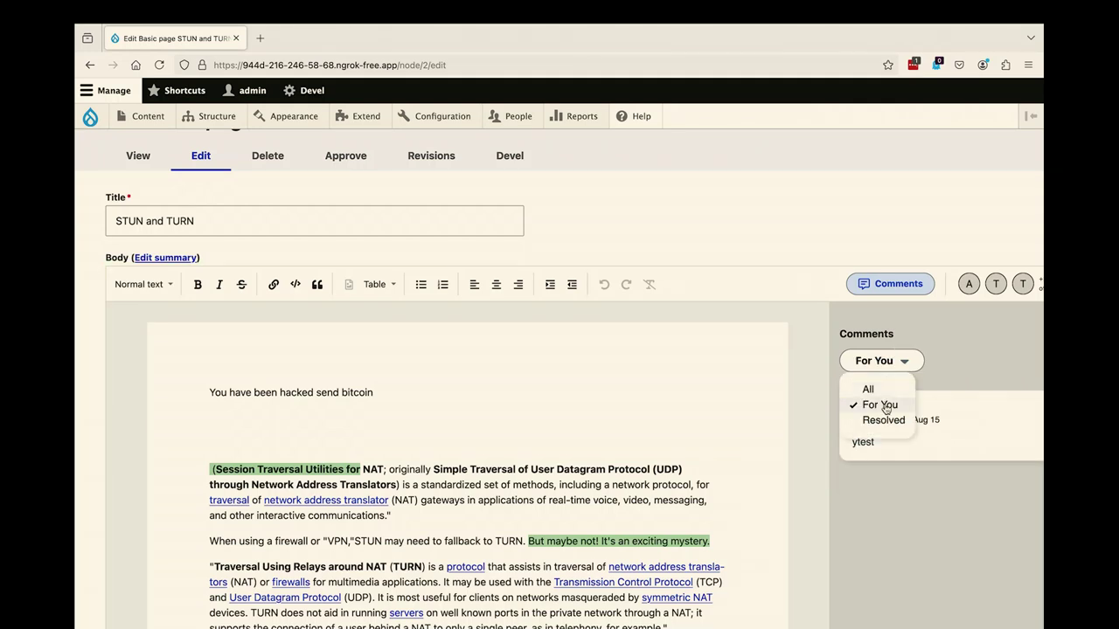
left_click(883, 419)
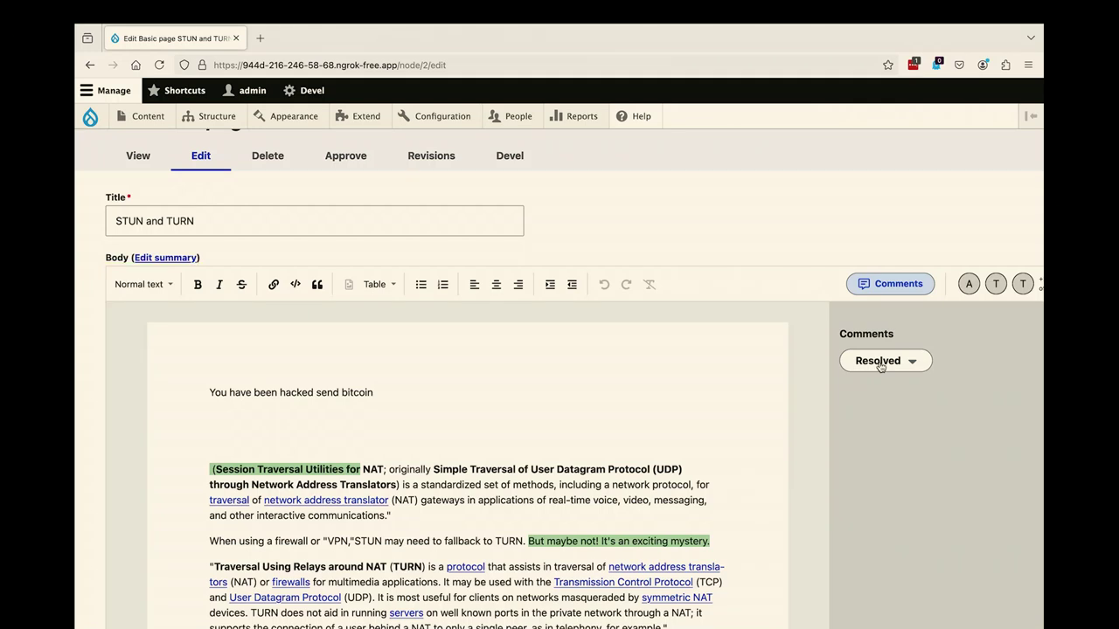
Step: Filter the body editor's comments by All and look over the comment threads in the sidebar
left_click(880, 367)
left_click(872, 391)
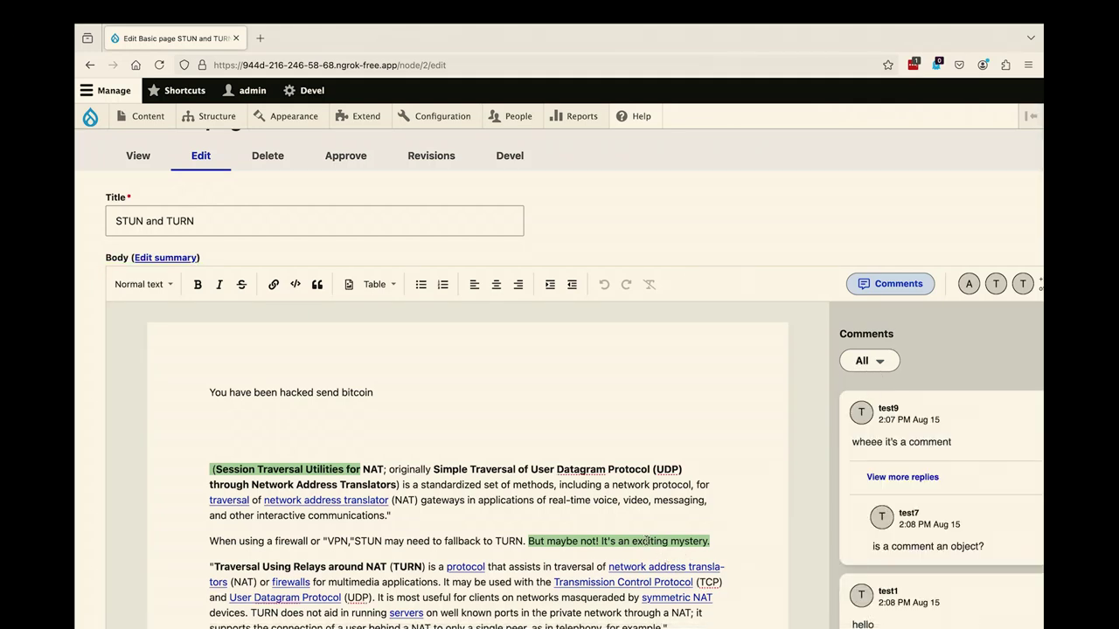
scroll(869, 475, "down", 1)
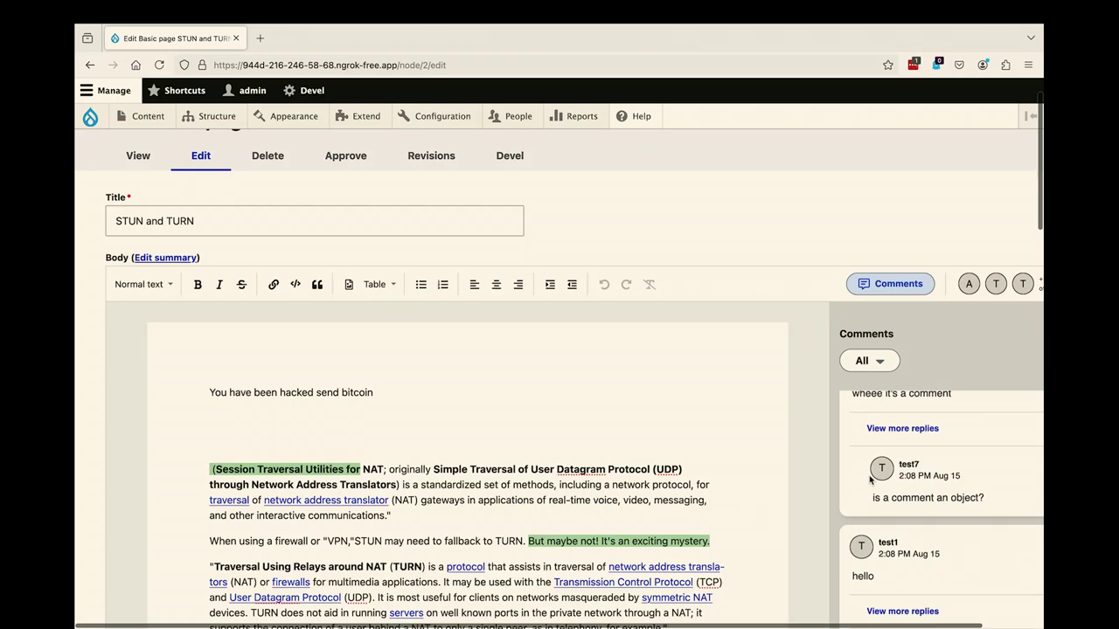
scroll(869, 474, "right", 2)
scroll(1003, 460, "up", 1)
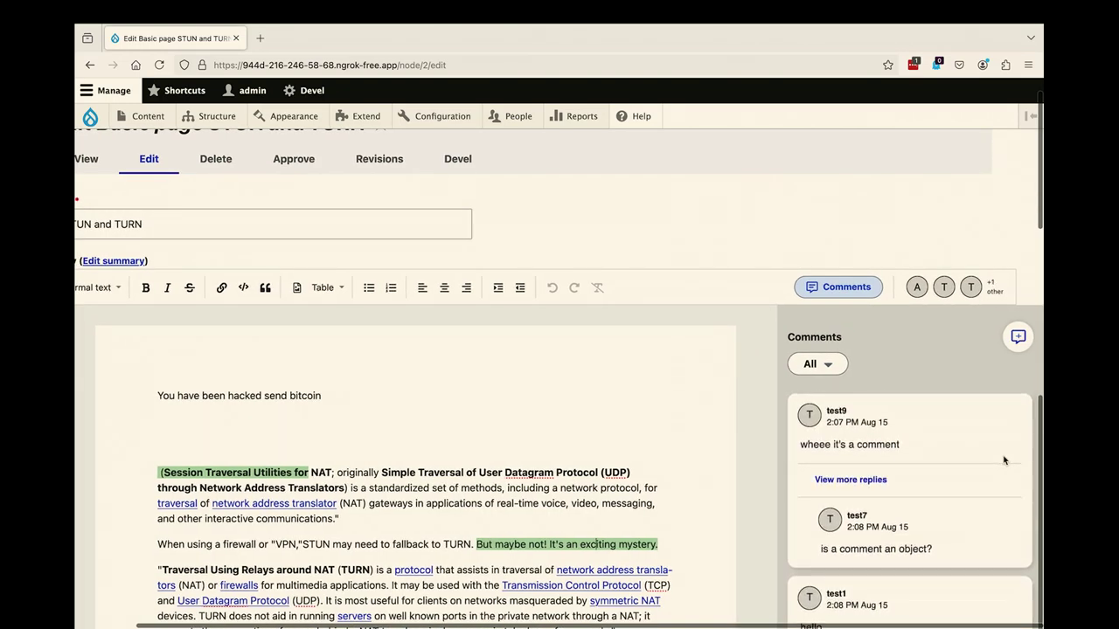
Step: Select the thread "wheee it's a comment" to open its reply field
scroll(1004, 460, "down", 1)
left_click(967, 511)
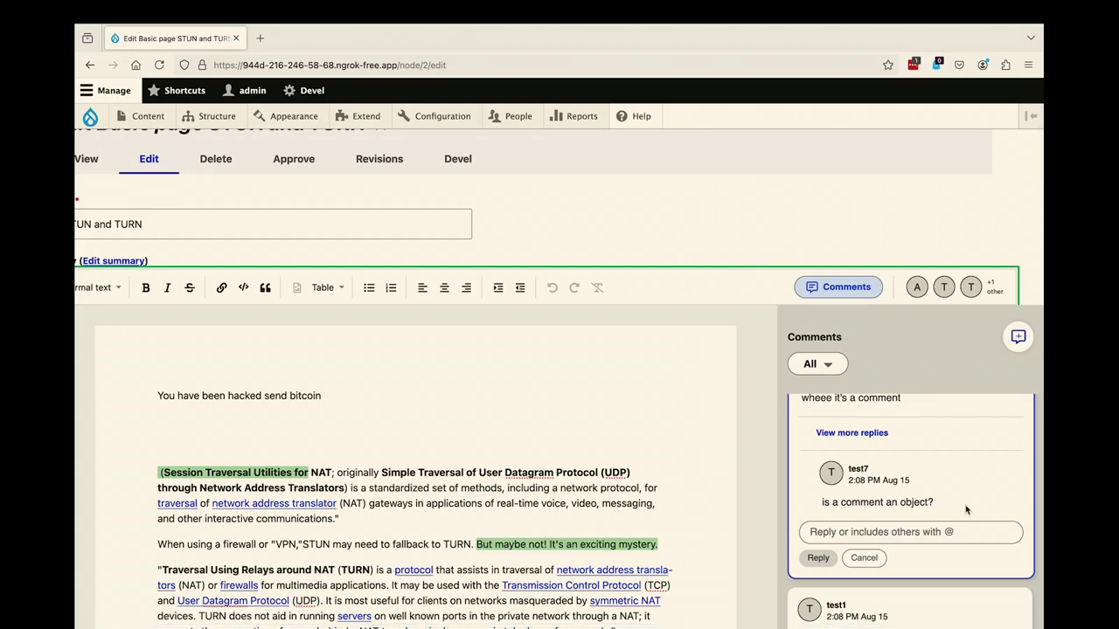
left_click(917, 530)
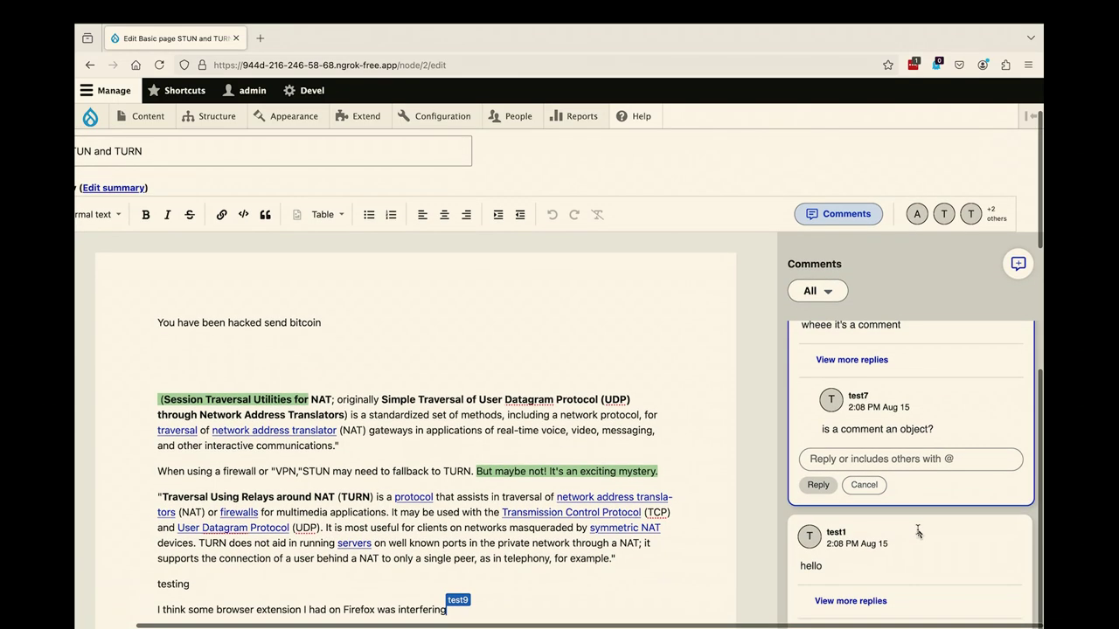
Step: Browse the comment threads through to admin's "ytest" comment and show the actions available for it
scroll(917, 533, "down", 1)
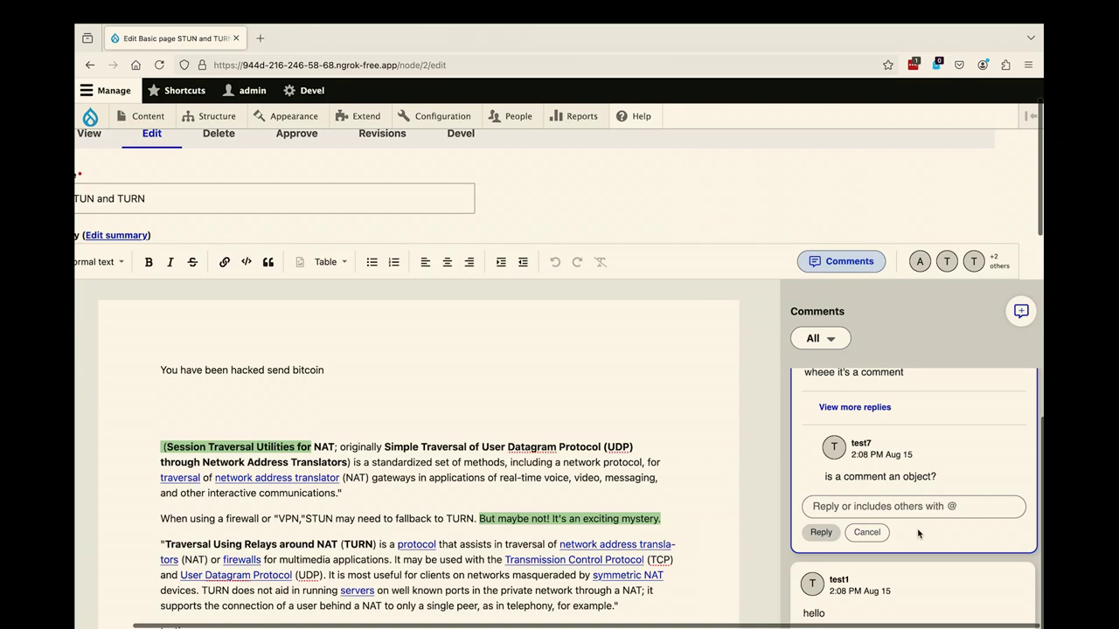
scroll(918, 533, "down", 3)
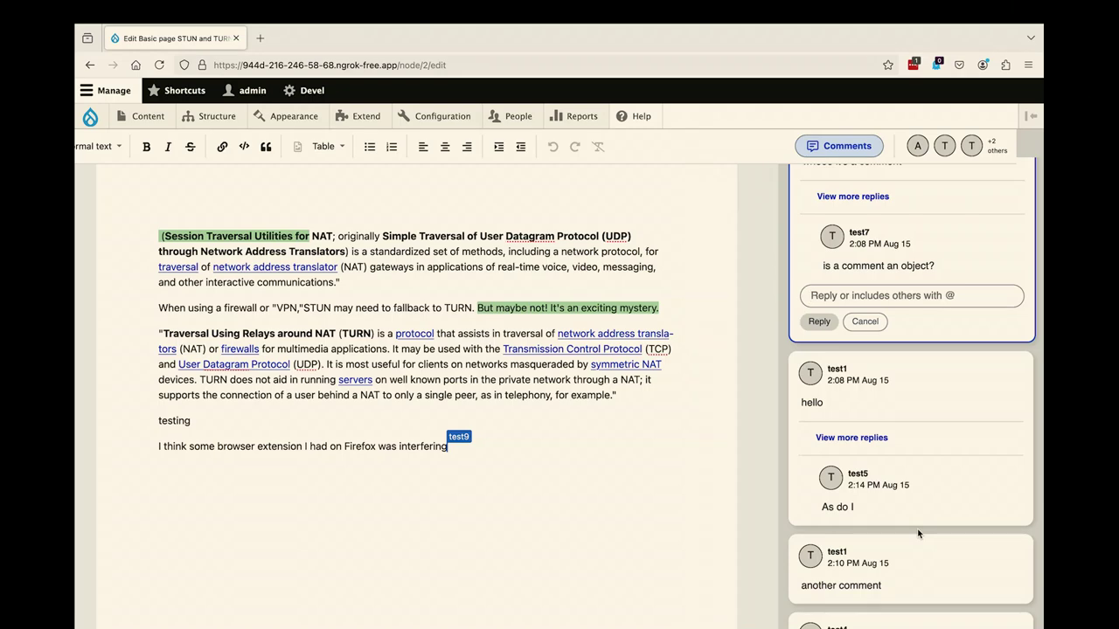
scroll(918, 533, "down", 3)
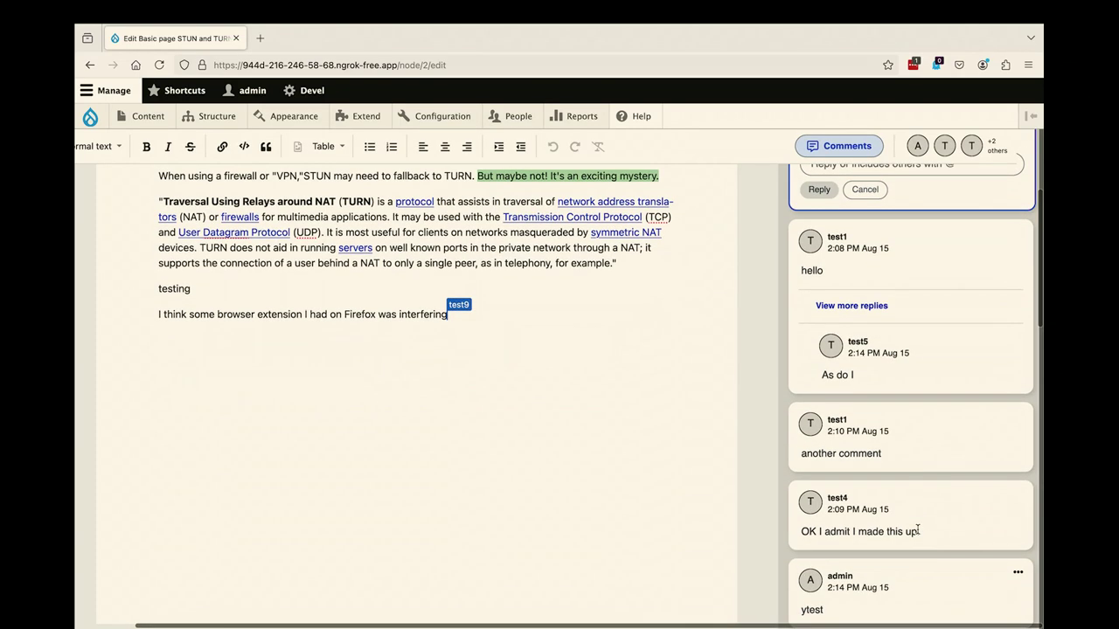
scroll(918, 531, "down", 2)
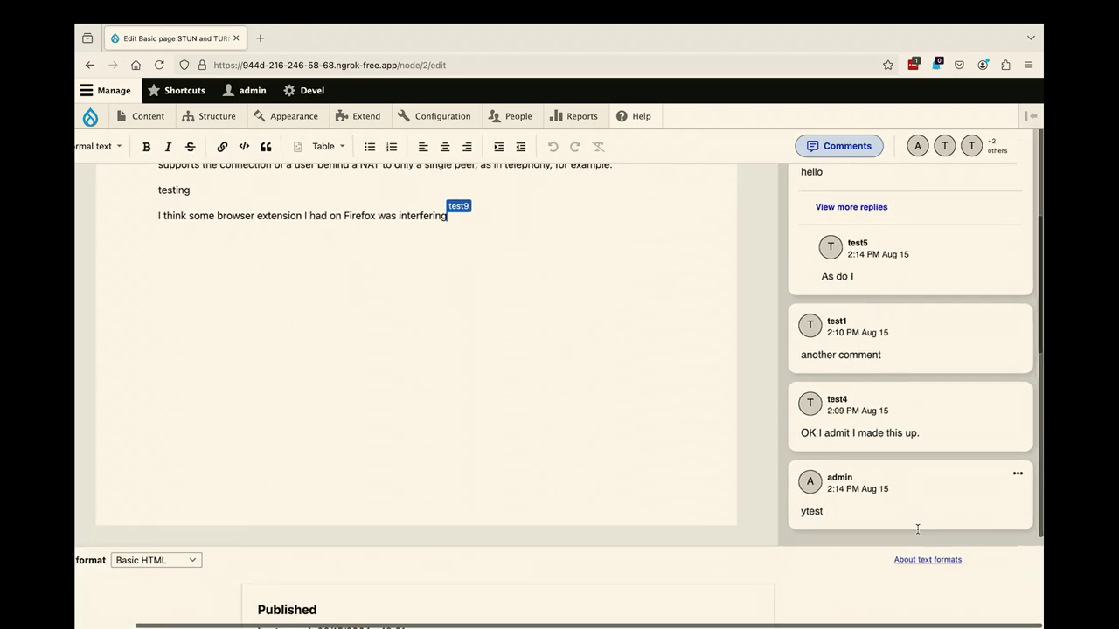
left_click(1017, 476)
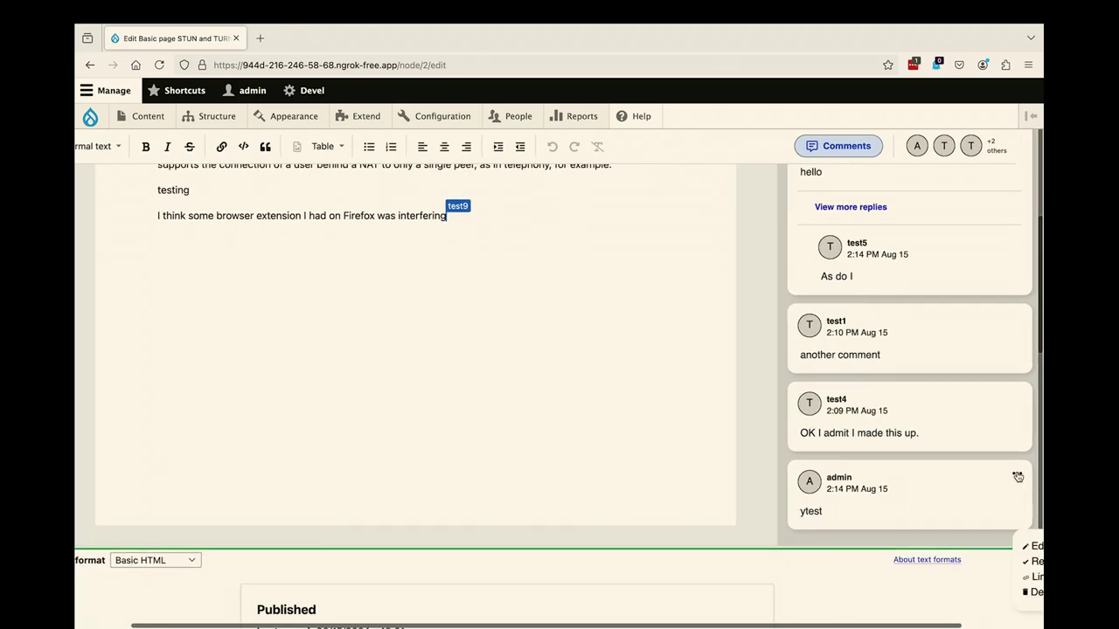
scroll(966, 444, "up", 1)
scroll(966, 444, "up", 8)
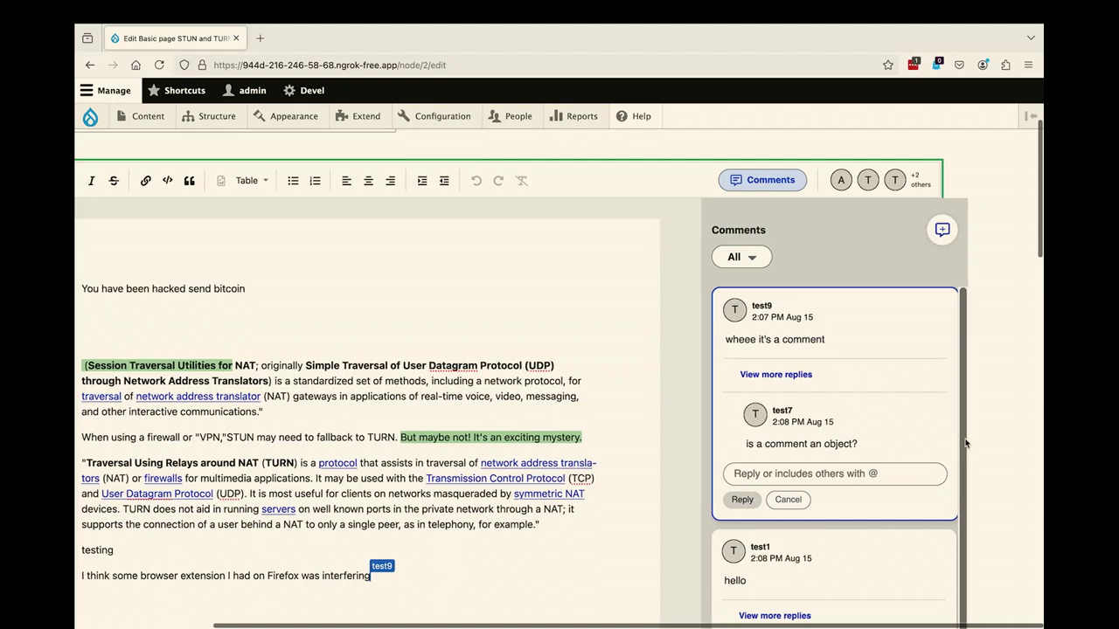
scroll(950, 303, "left", 2)
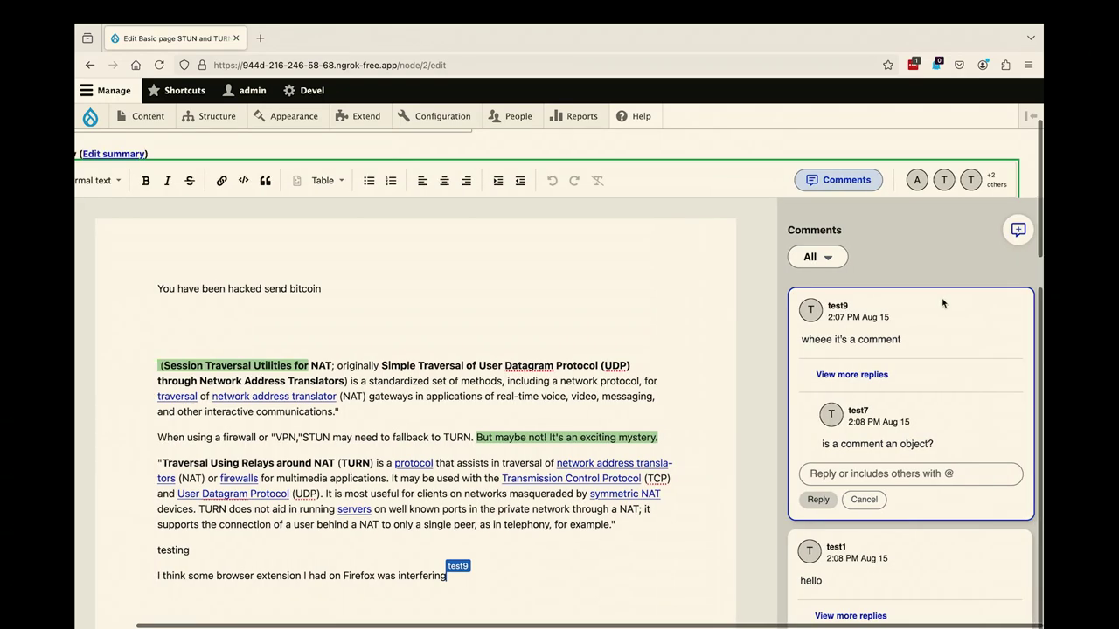
Step: Resolve the thread of admin's "ytest" comment
scroll(1019, 306, "down", 1)
scroll(1019, 305, "down", 2)
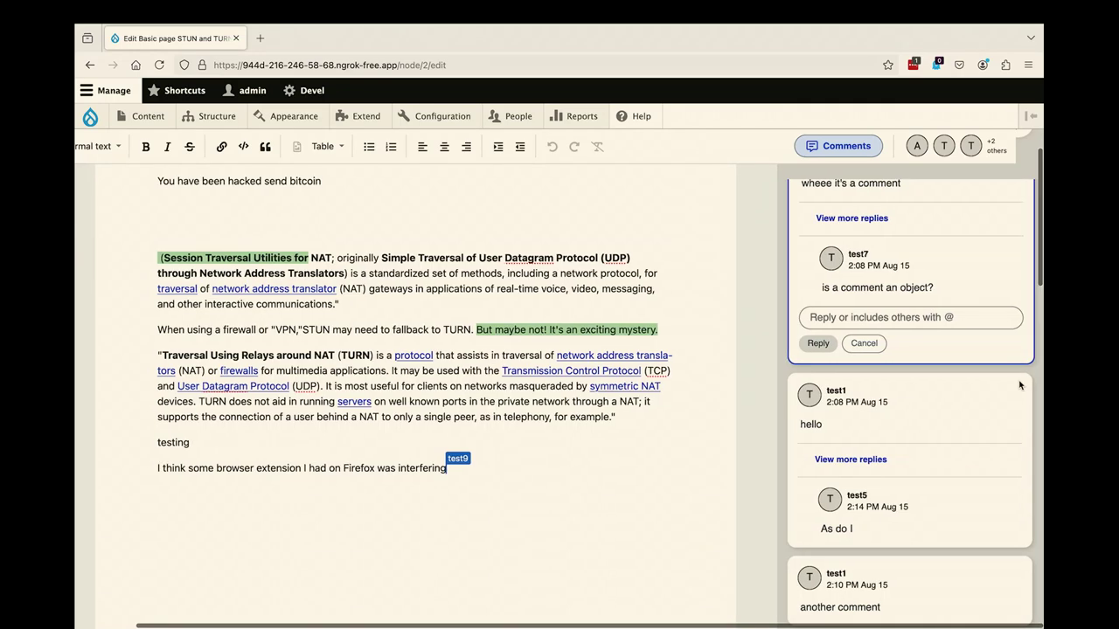
scroll(1019, 385, "down", 10)
scroll(1019, 385, "up", 3)
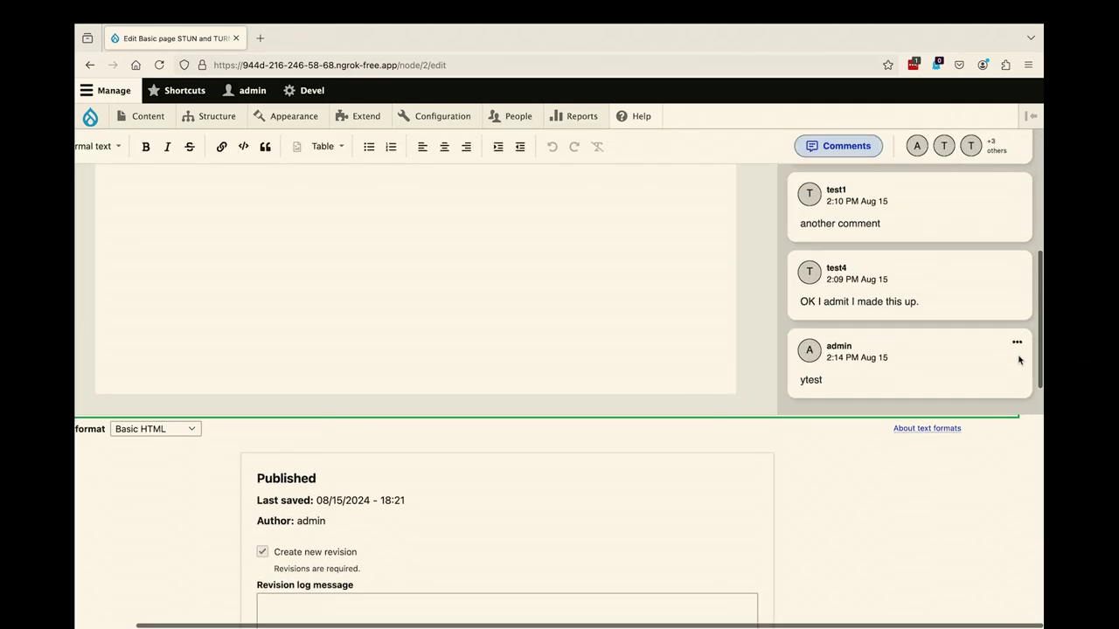
left_click(1017, 348)
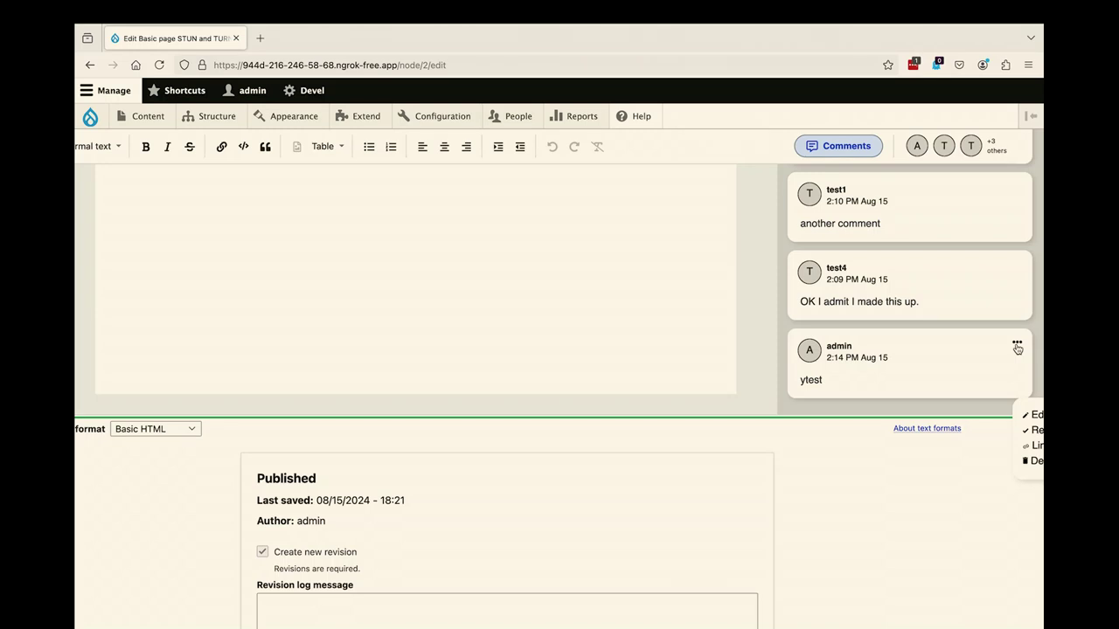
scroll(1017, 348, "right", 3)
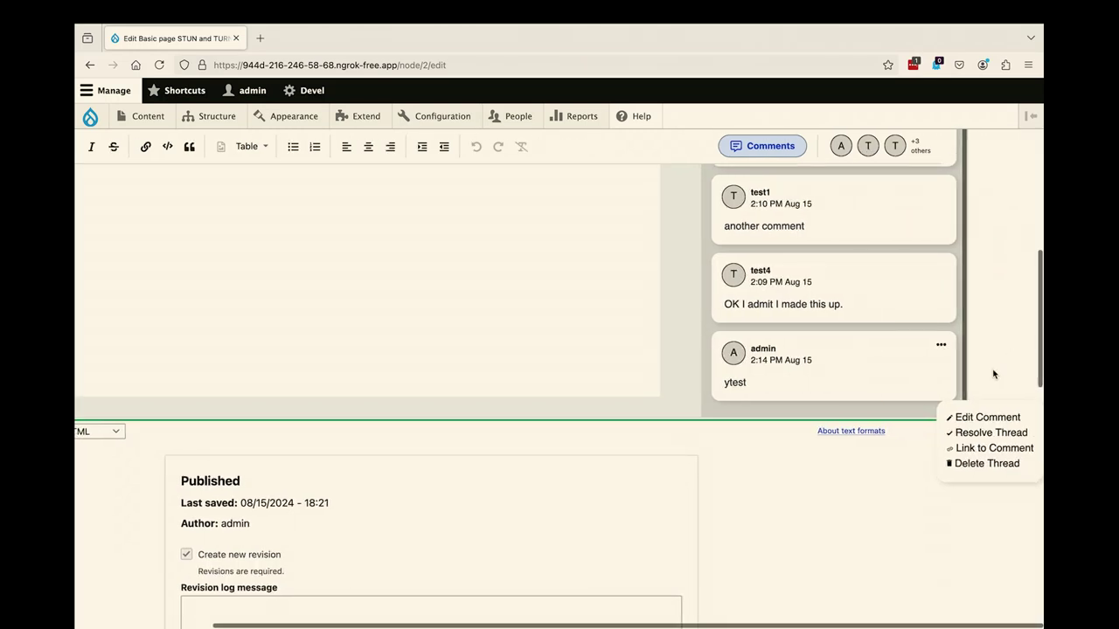
left_click(966, 435)
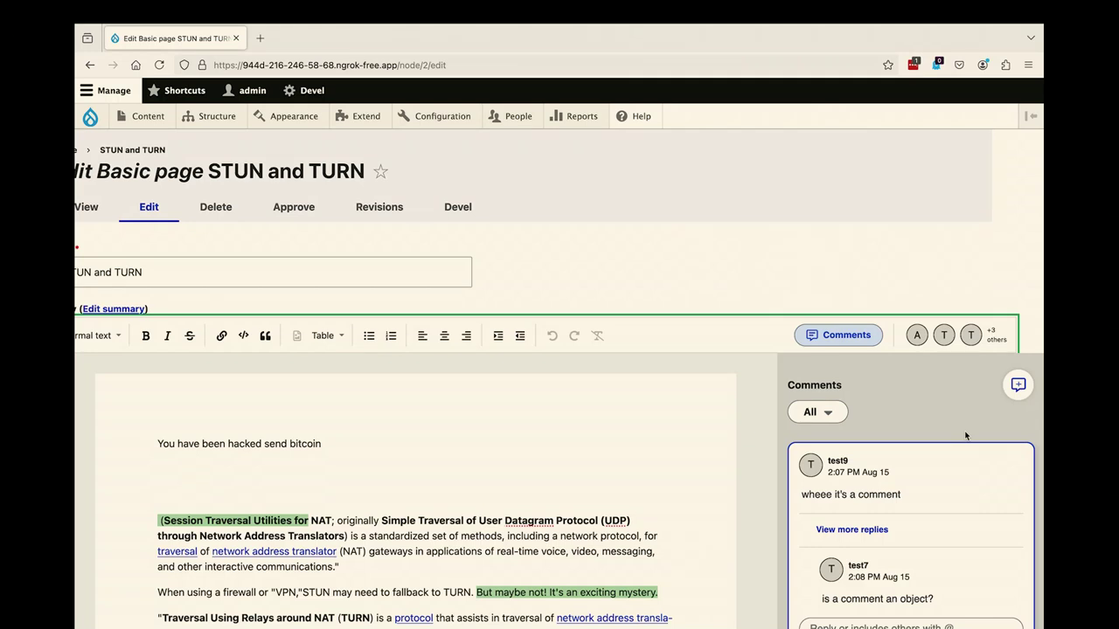
Step: Review the STUN and TURN page's approvals and revision history, and return to the page's regular view
left_click(294, 207)
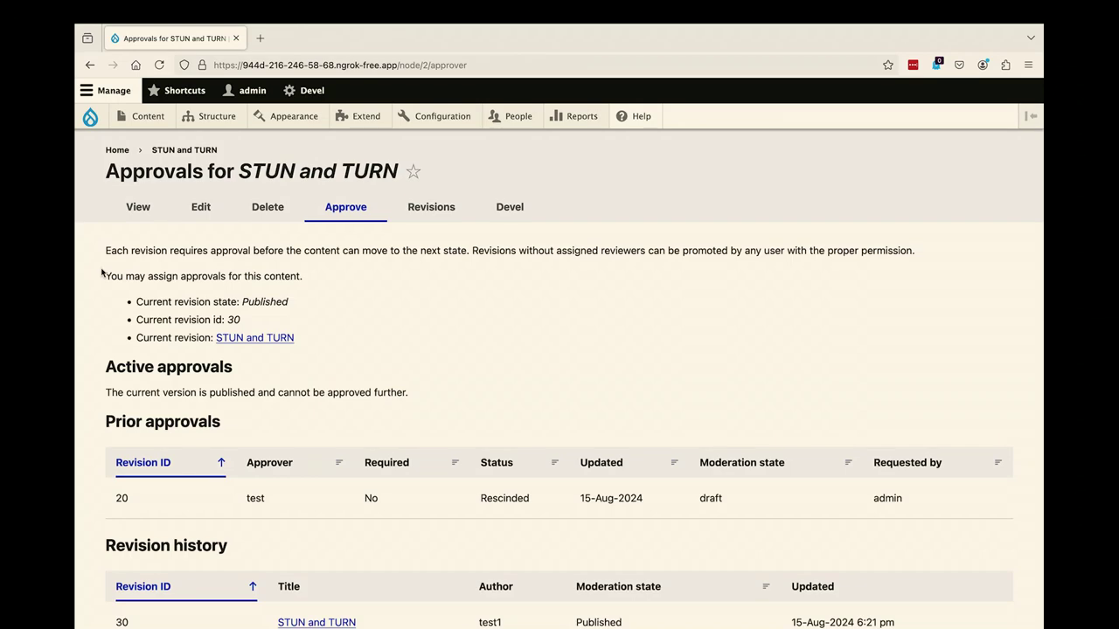
scroll(103, 273, "down", 3)
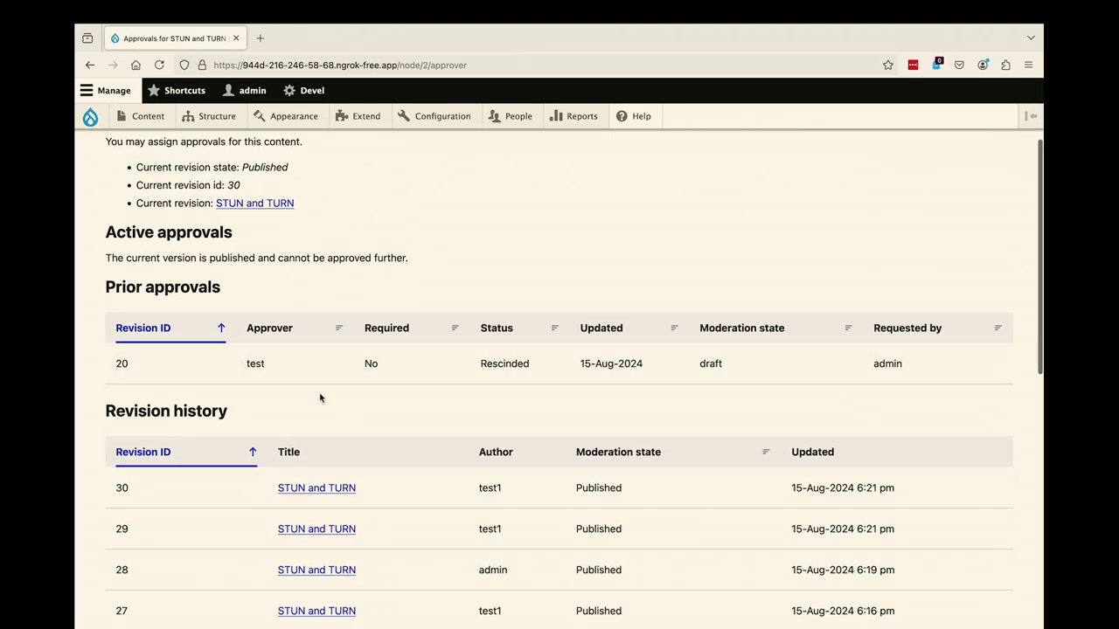
scroll(254, 321, "up", 2)
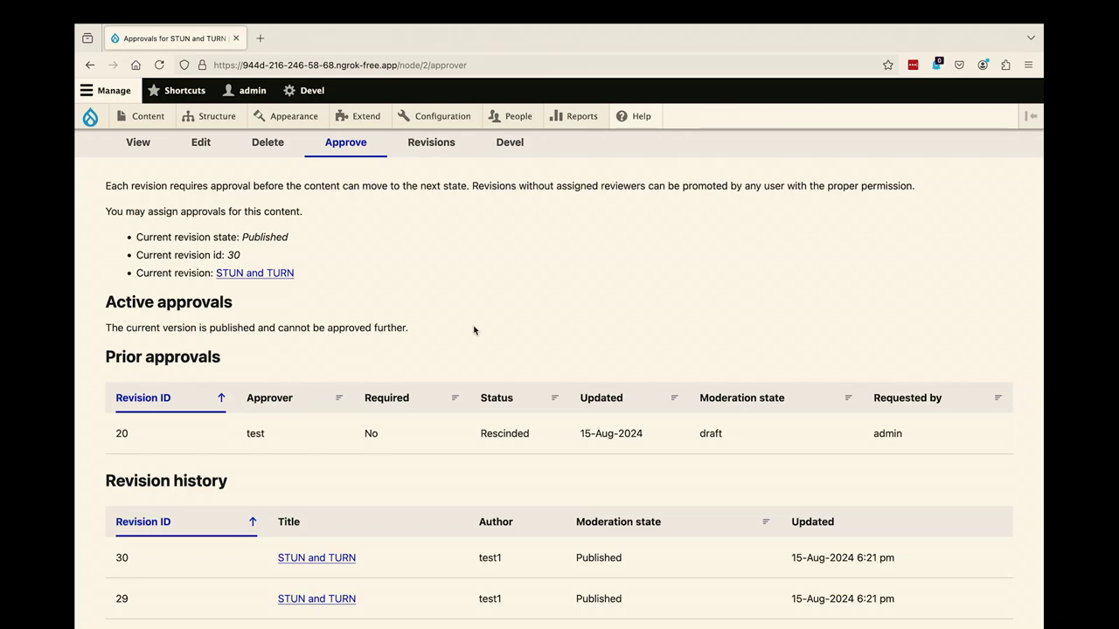
mouse_move(199, 125)
left_click(121, 145)
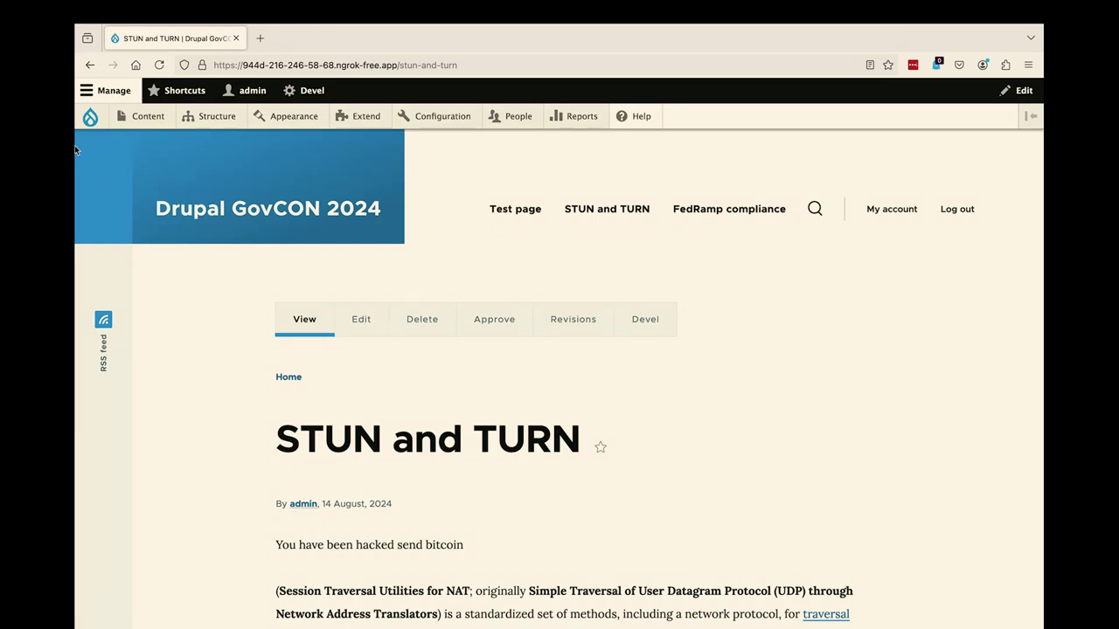
Step: Create a new paragraph type labelled "test" and save it to manage its fields
mouse_move(191, 125)
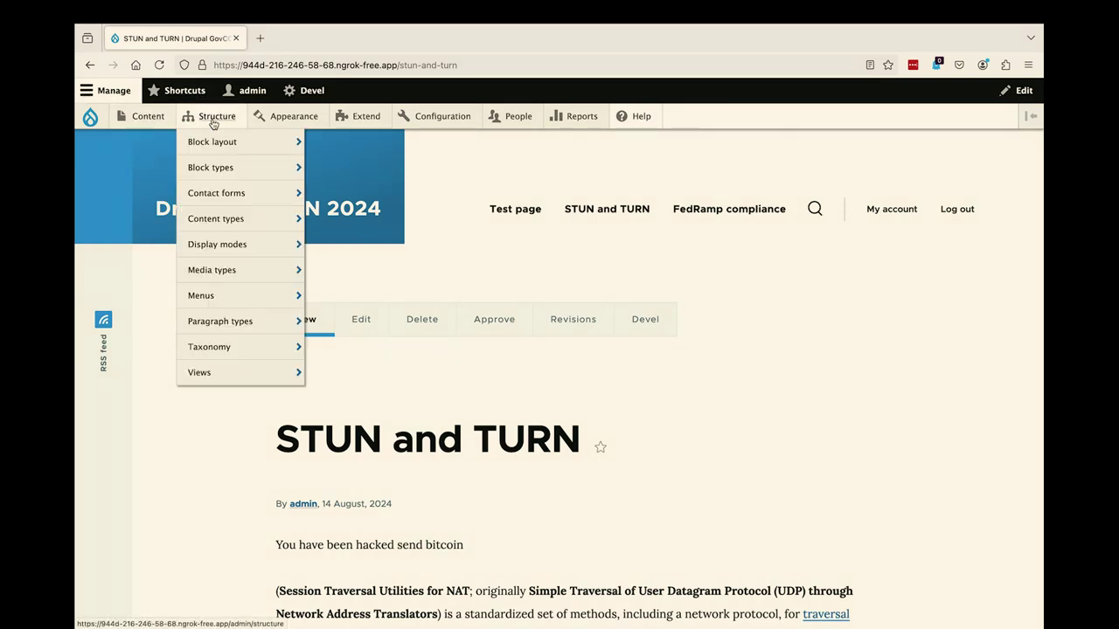
left_click(221, 321)
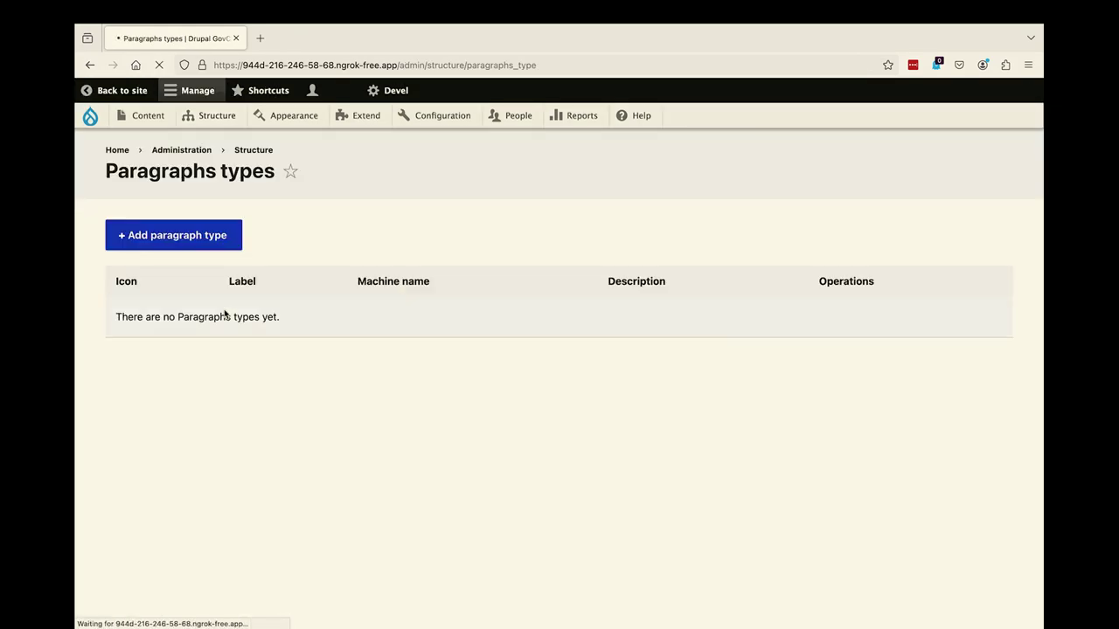
left_click(189, 248)
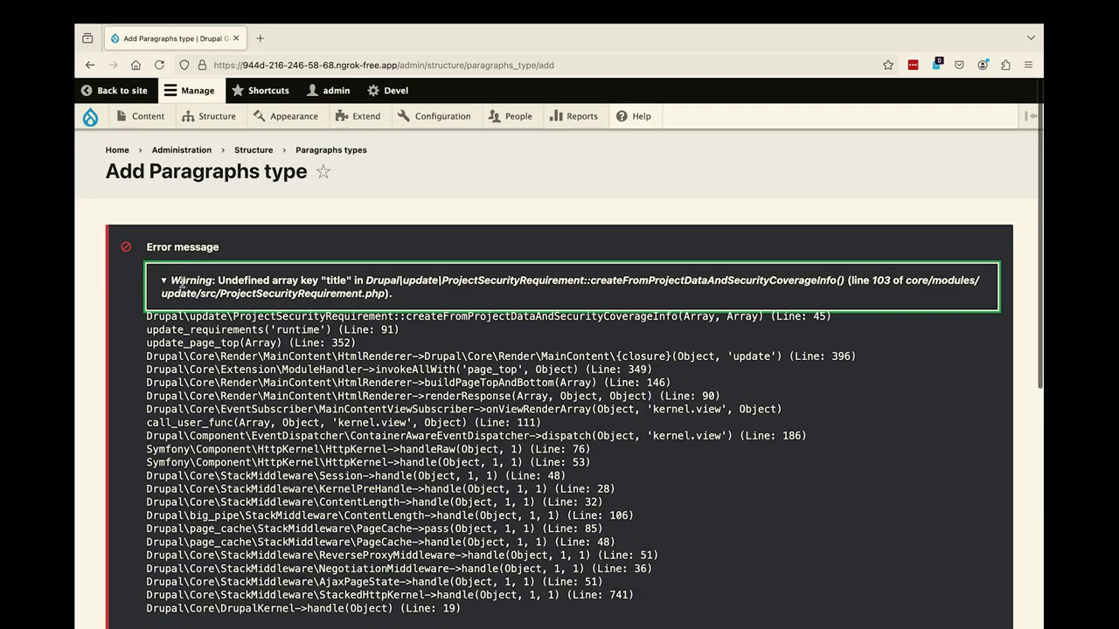
scroll(107, 332, "down", 5)
left_click(148, 295)
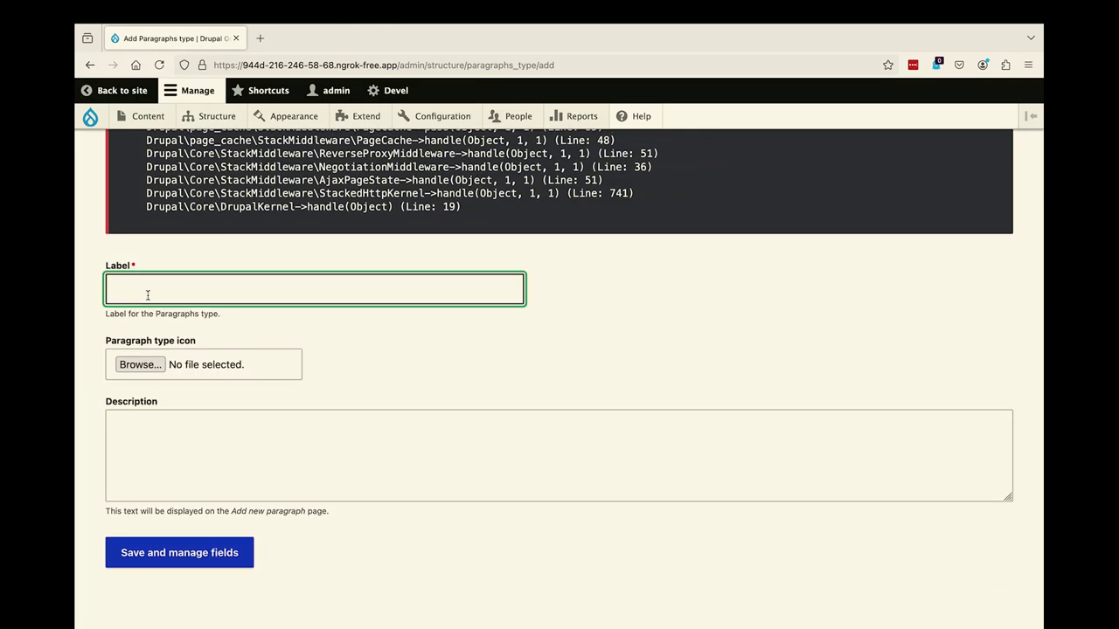
type("test")
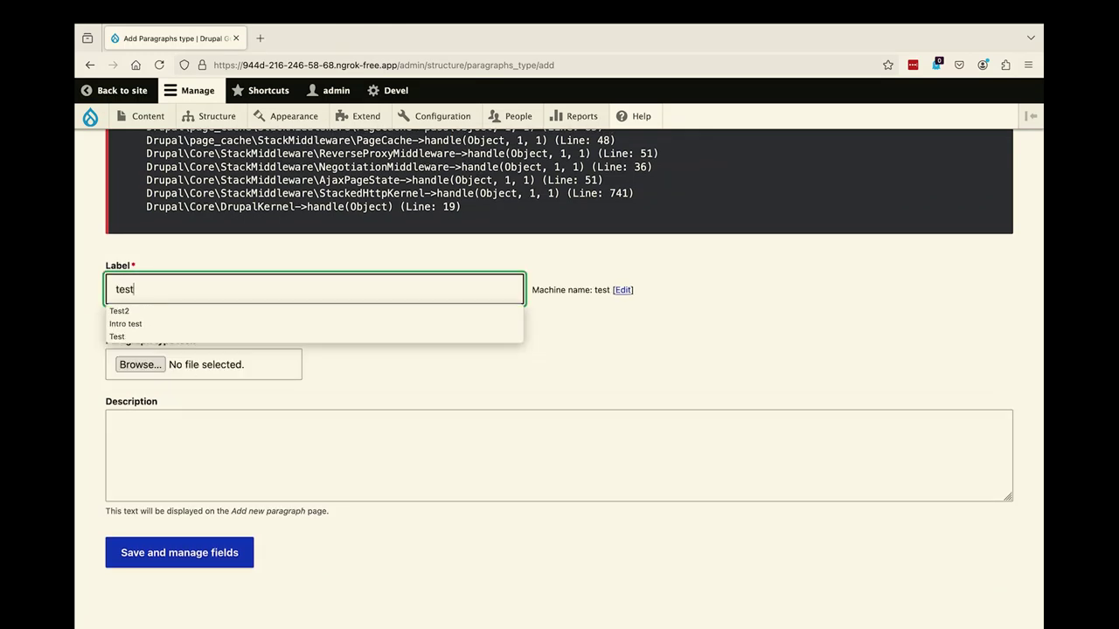
left_click(323, 377)
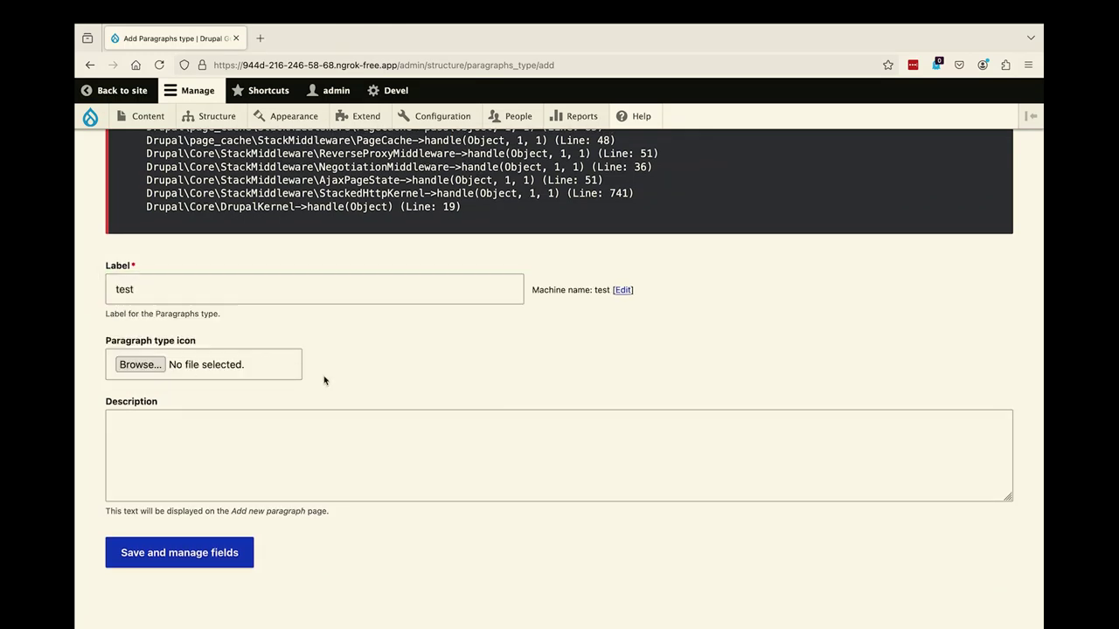
left_click(172, 546)
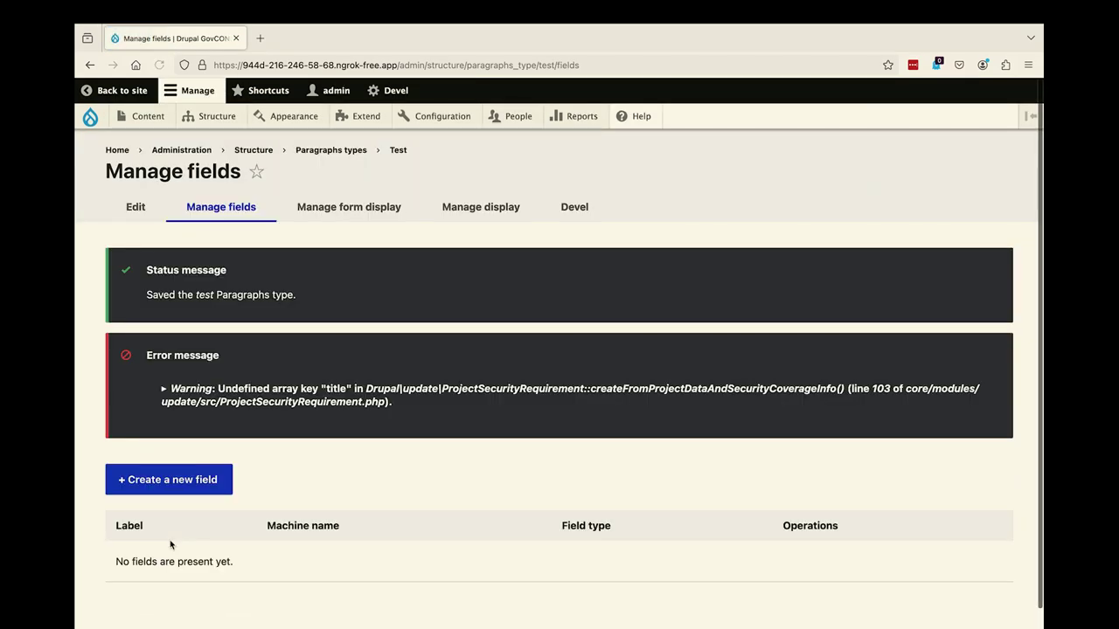
Step: Start a new field of the Plain text type on the test paragraph type
scroll(380, 385, "down", 1)
scroll(381, 384, "up", 1)
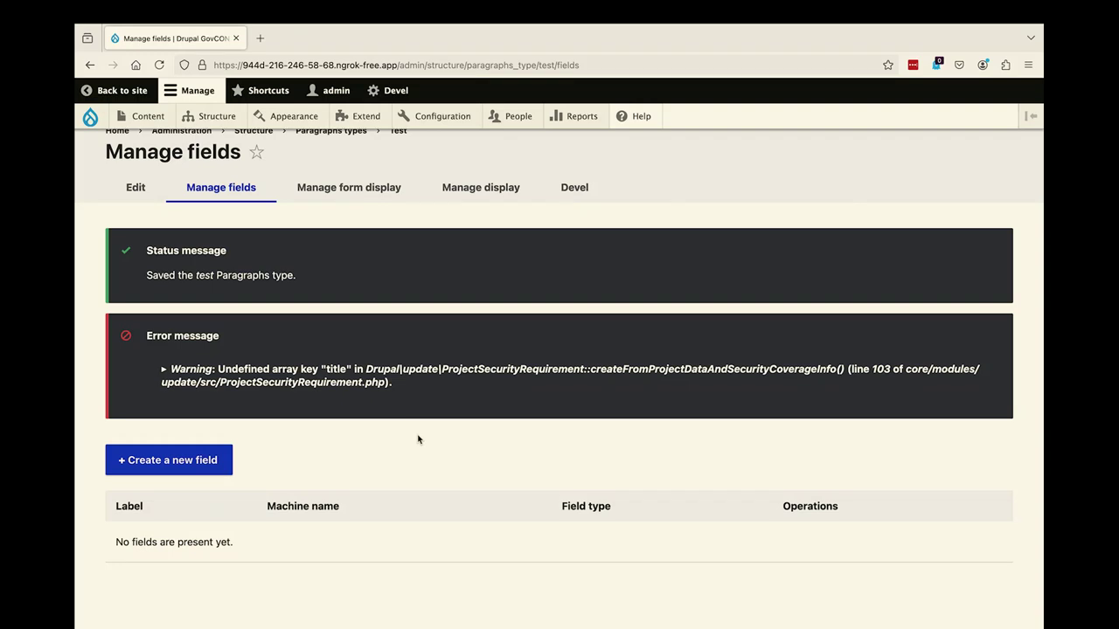
left_click(203, 467)
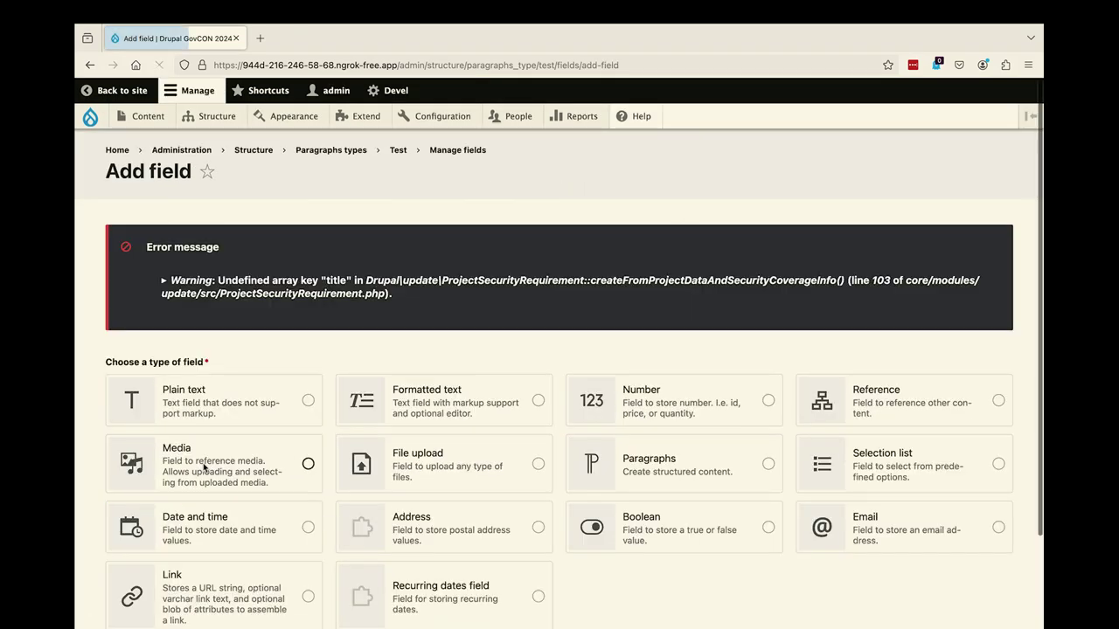
left_click(190, 406)
scroll(193, 407, "down", 2)
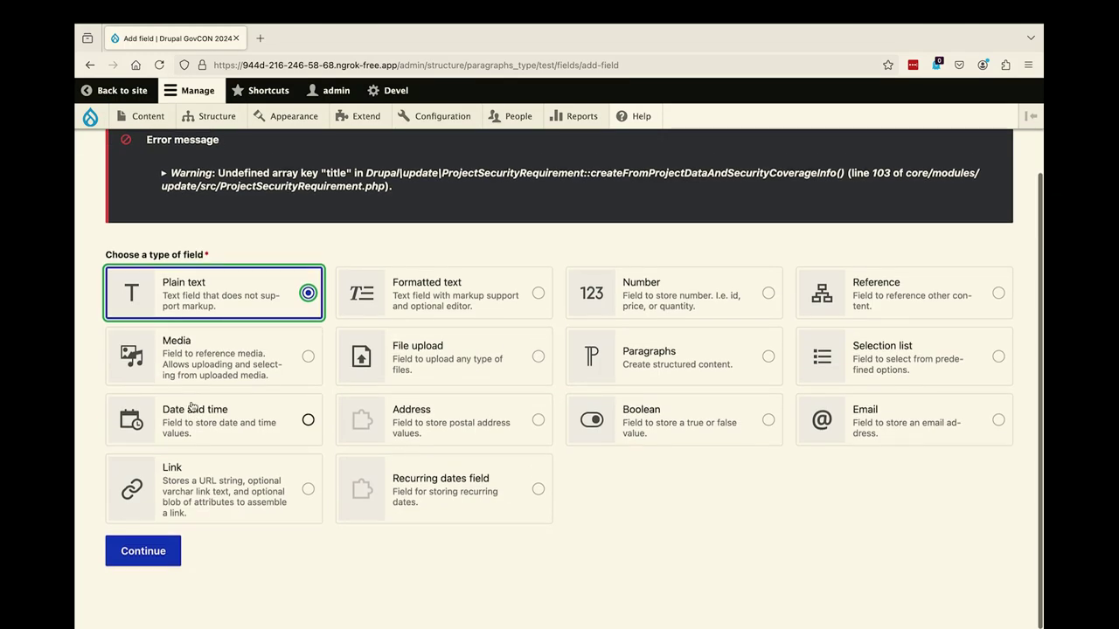
left_click(128, 551)
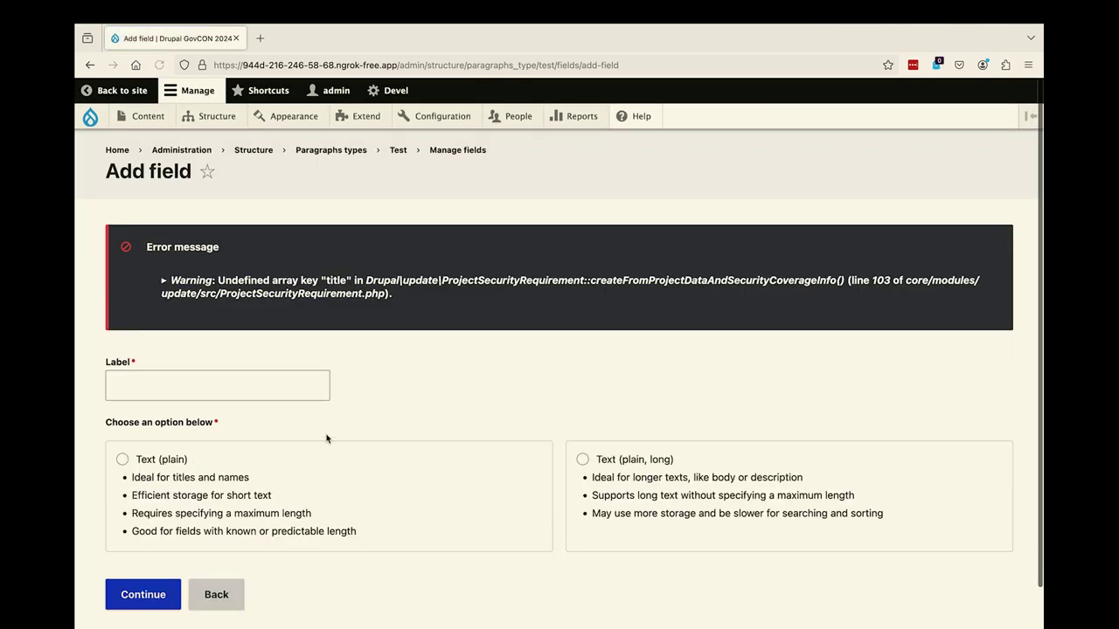
Step: Label the new field "test" and choose the Text (plain) option
left_click(204, 382)
type("test")
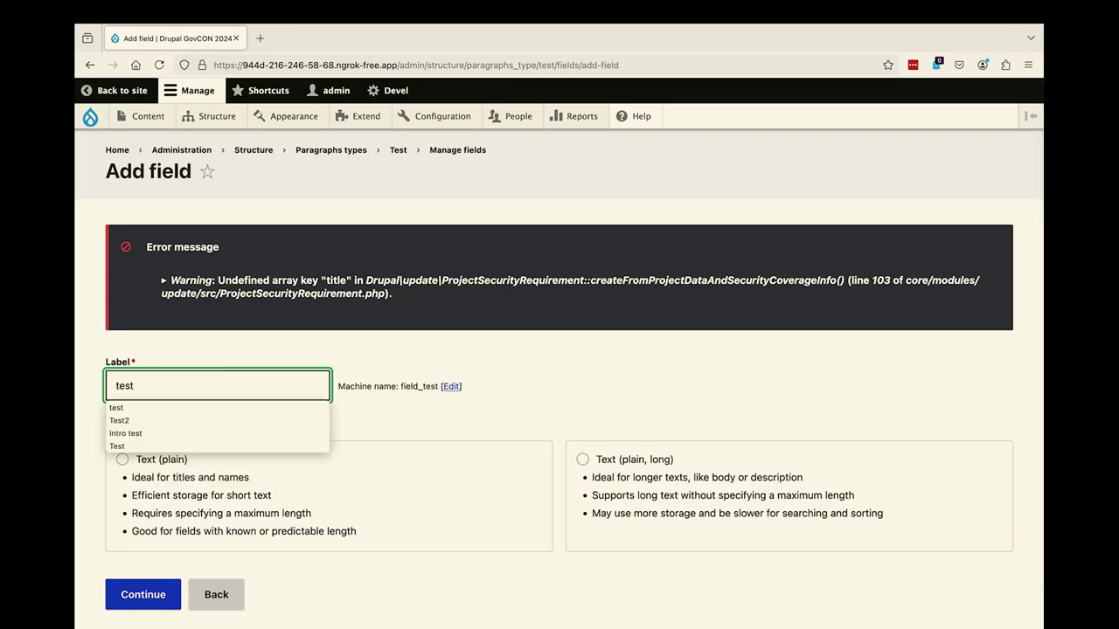
left_click(356, 382)
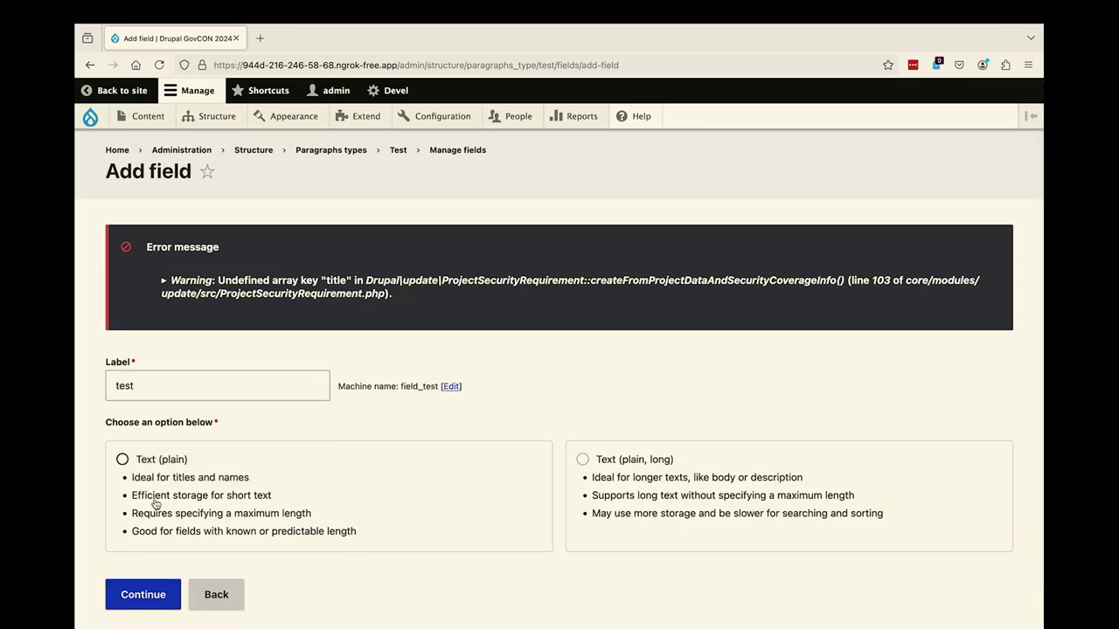
left_click(162, 461)
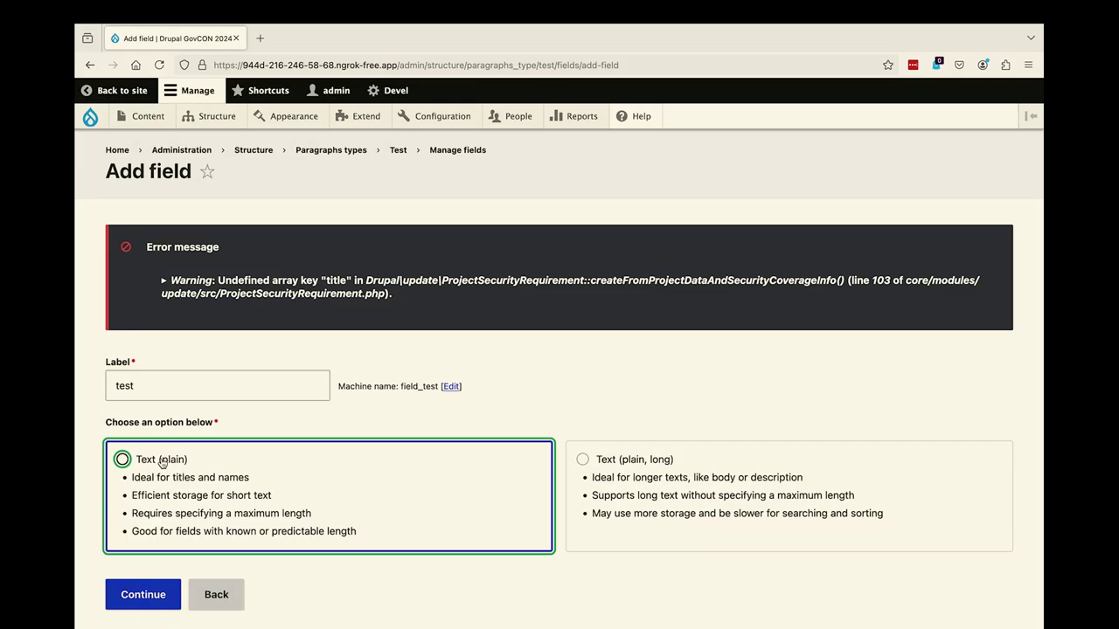
Step: Continue to the new test field's settings and save them with the default values
left_click(136, 604)
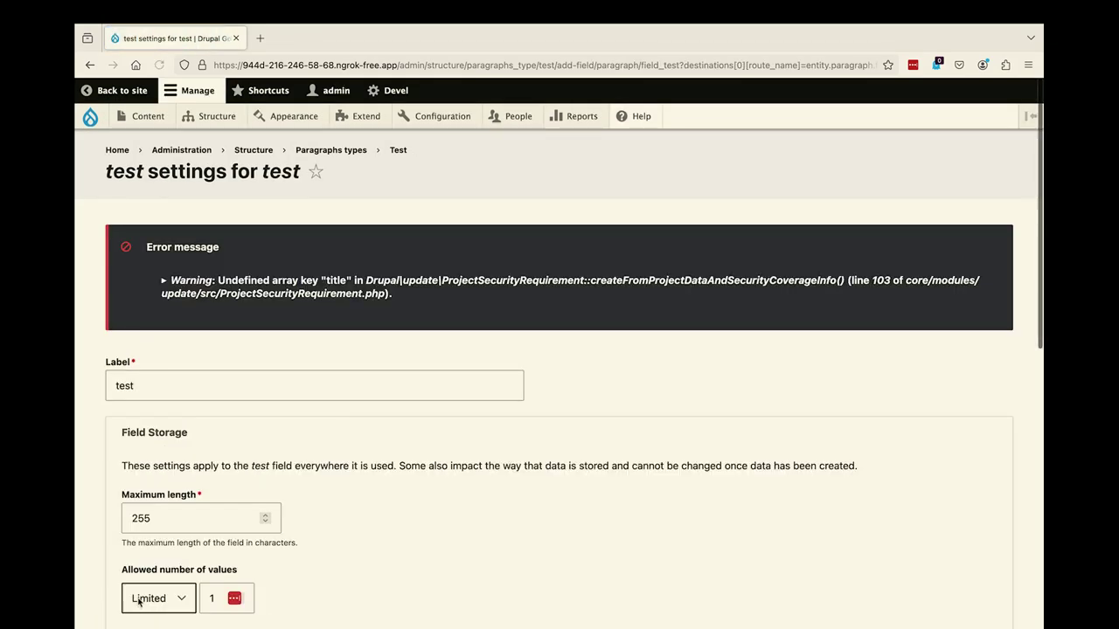
scroll(233, 455, "down", 3)
scroll(233, 455, "down", 5)
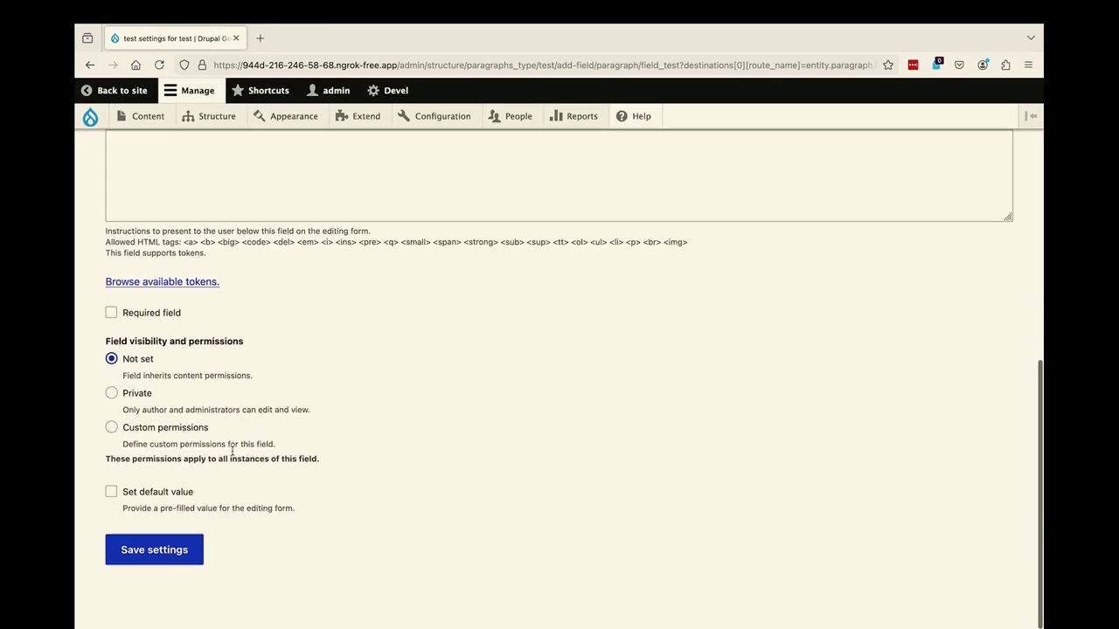
left_click(168, 548)
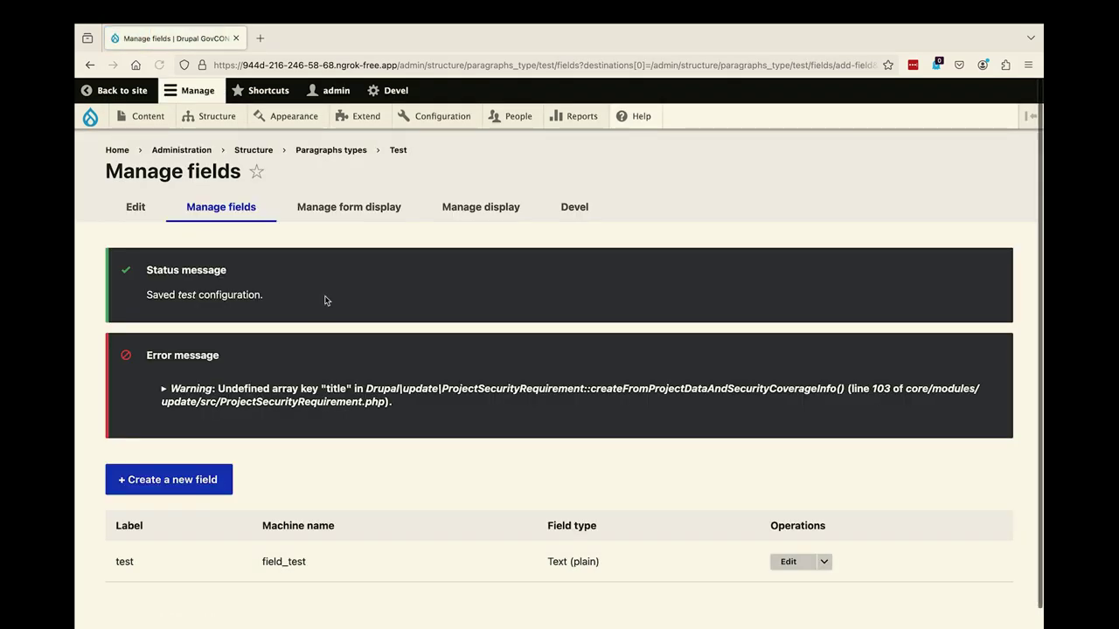
Step: Open the test paragraph type's form display and examine the widget options available for the test field
left_click(368, 217)
scroll(394, 387, "down", 3)
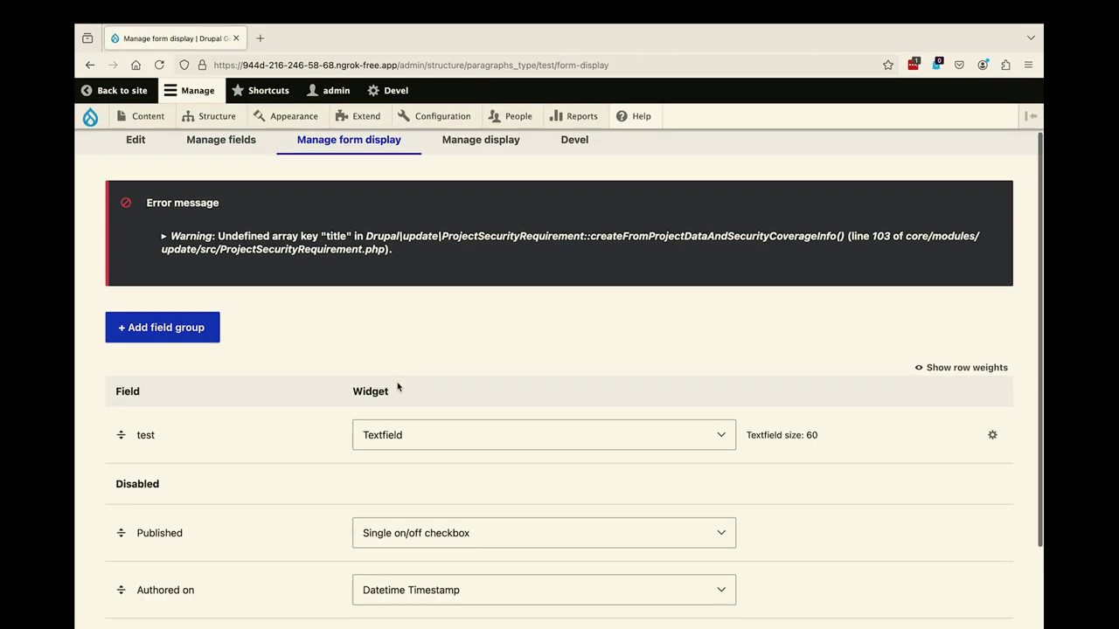
left_click(422, 381)
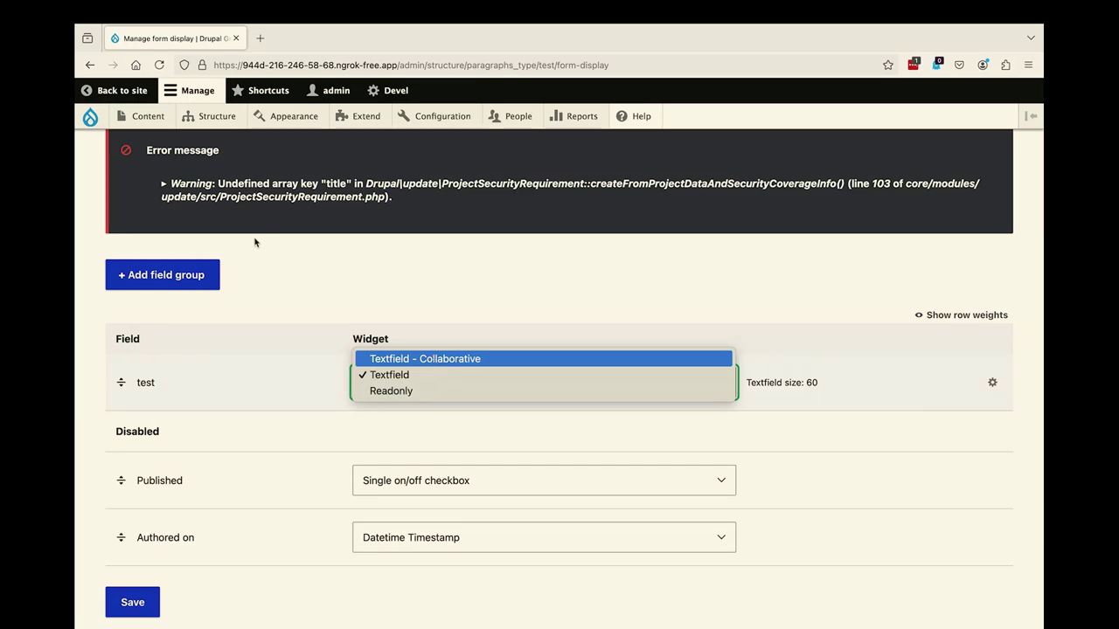
left_click(148, 122)
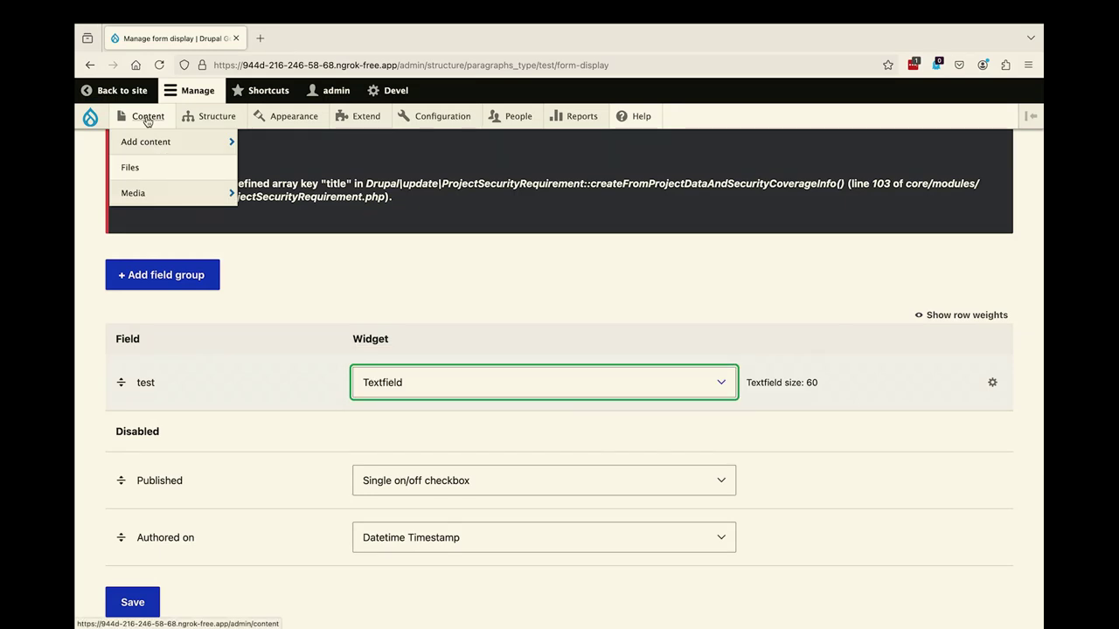
Step: Open the STUN and TURN page from the site's content list and start editing it
left_click(147, 122)
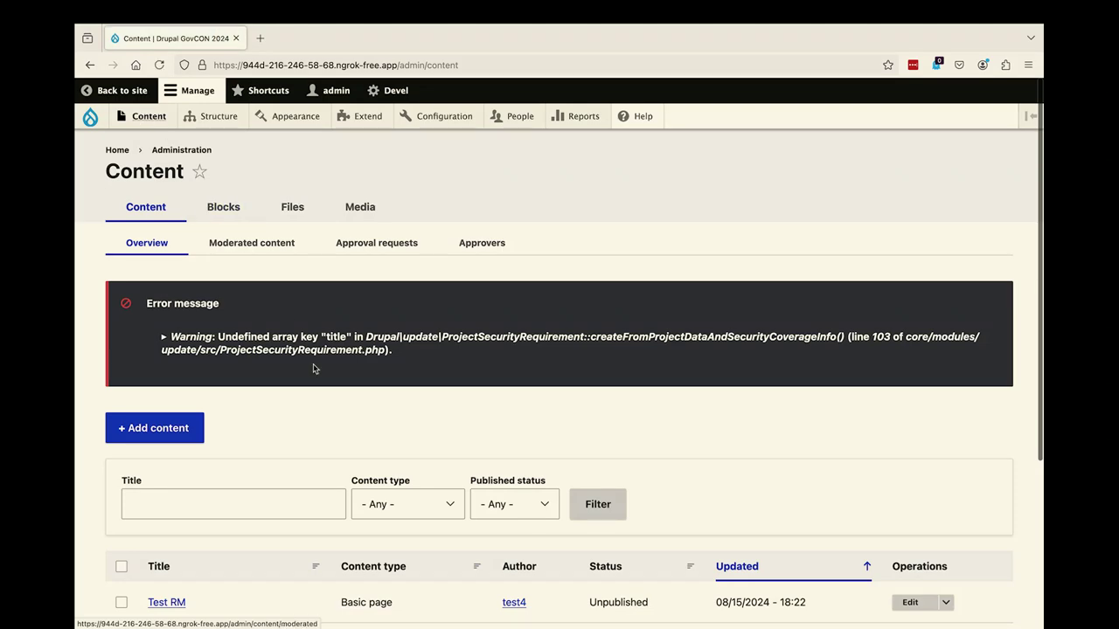
scroll(313, 368, "down", 5)
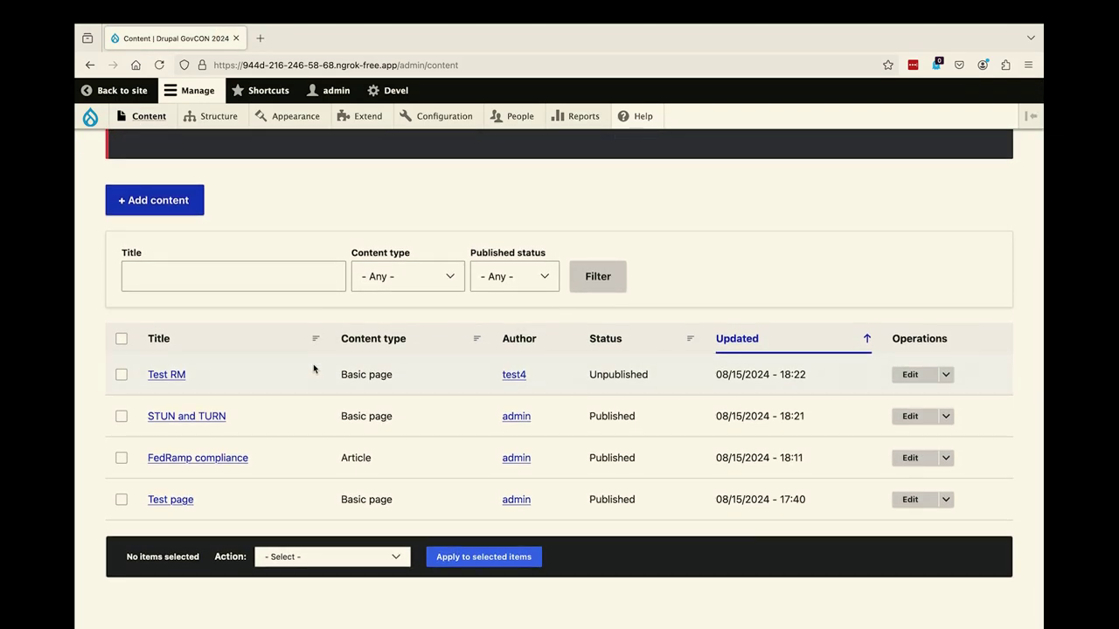
left_click(187, 417)
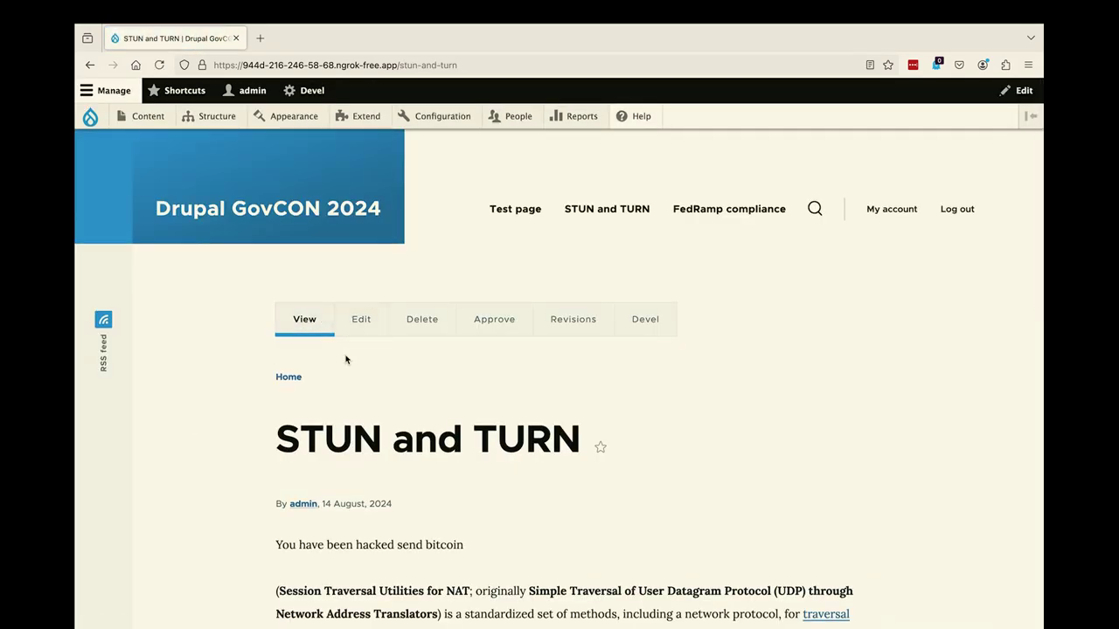
left_click(361, 320)
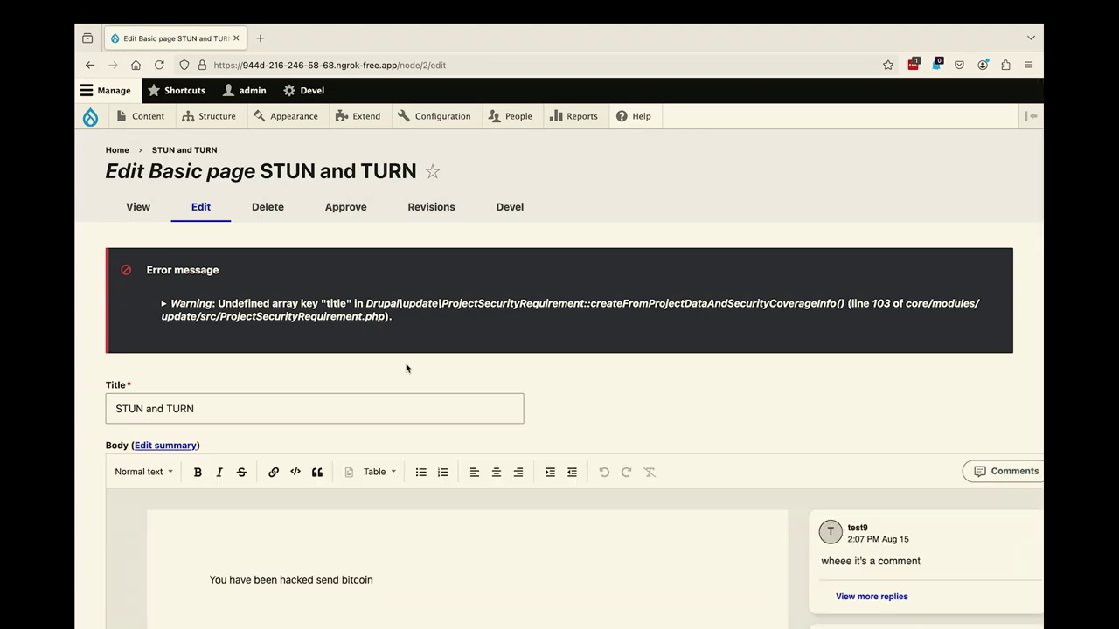
Step: Look through the STUN and TURN page's body, comments and settings, and save the page as Published
scroll(405, 367, "down", 5)
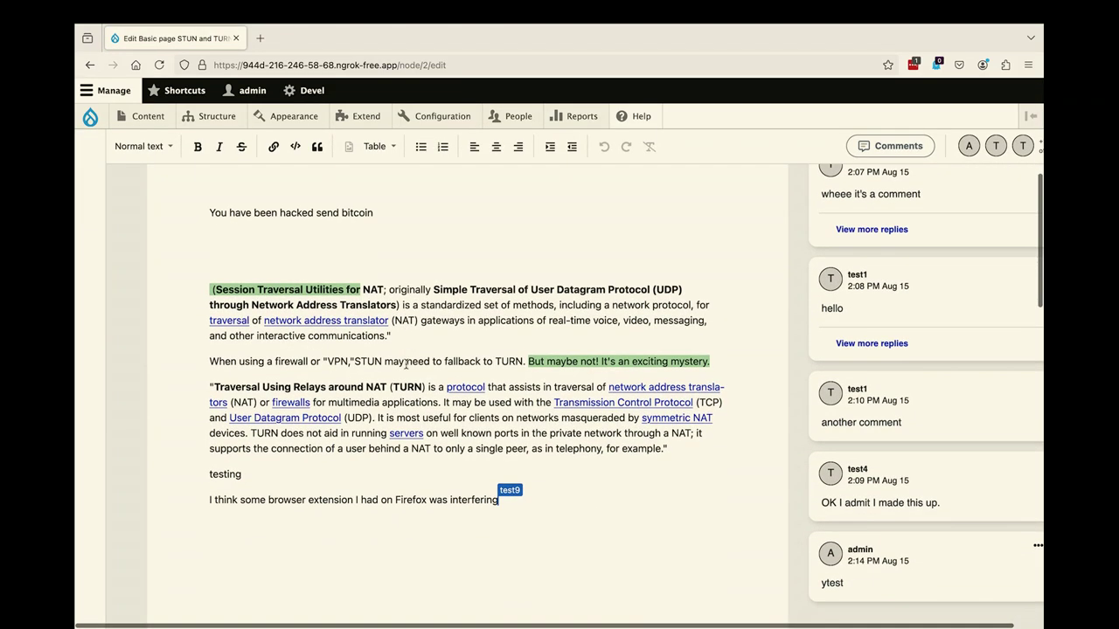
scroll(405, 364, "down", 4)
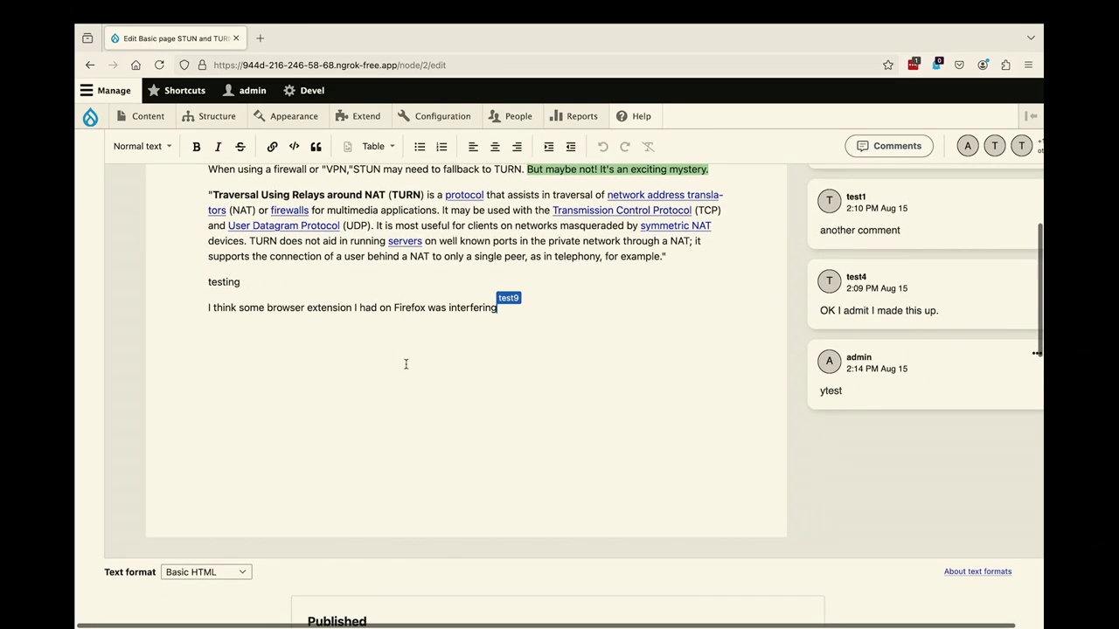
scroll(406, 364, "up", 10)
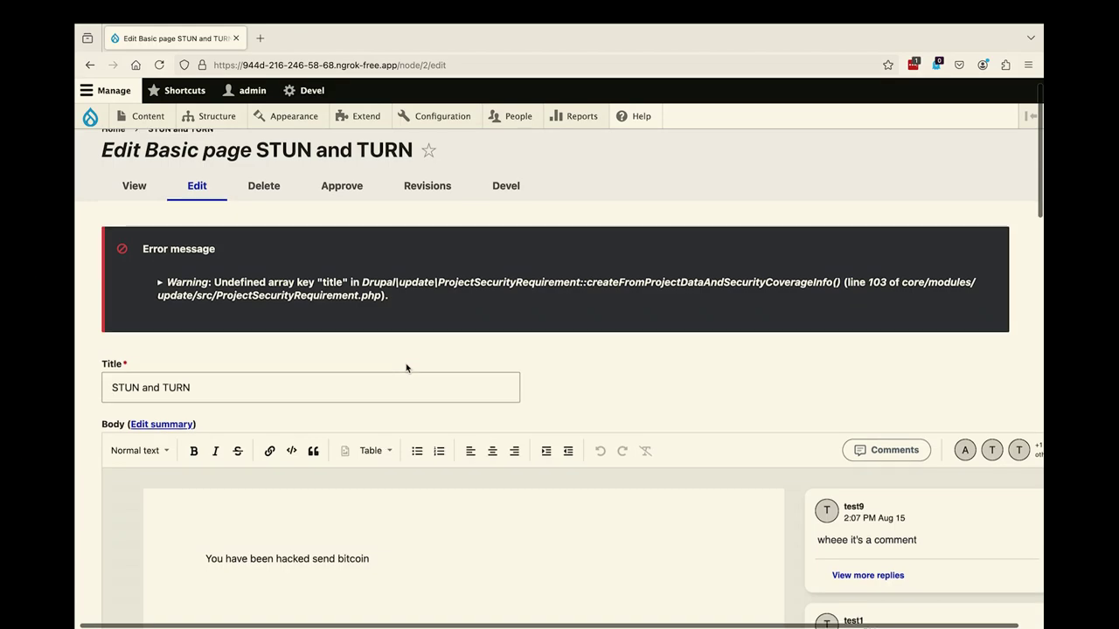
scroll(406, 367, "down", 20)
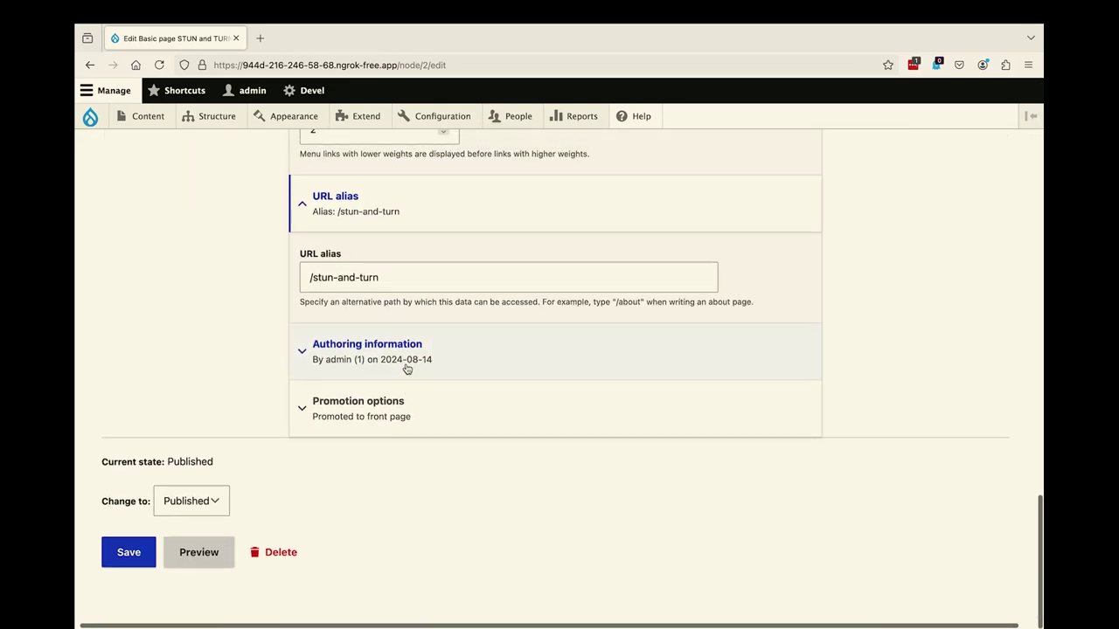
left_click(129, 552)
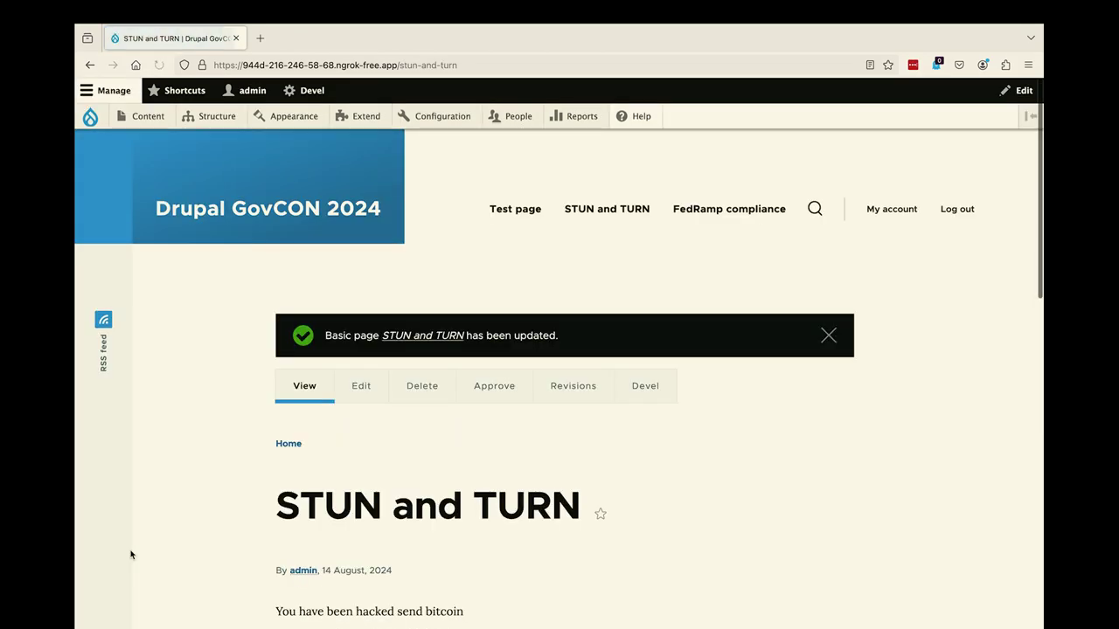
Step: Reopen the STUN and TURN page for editing, change its moderation state to Draft and save it
left_click(360, 388)
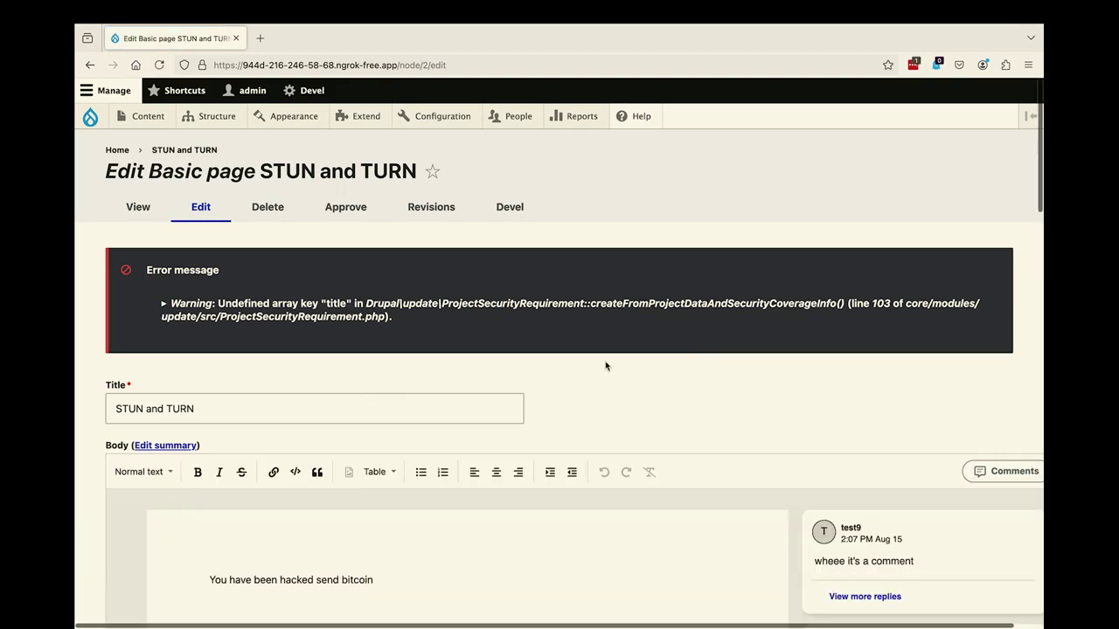
scroll(605, 365, "down", 2)
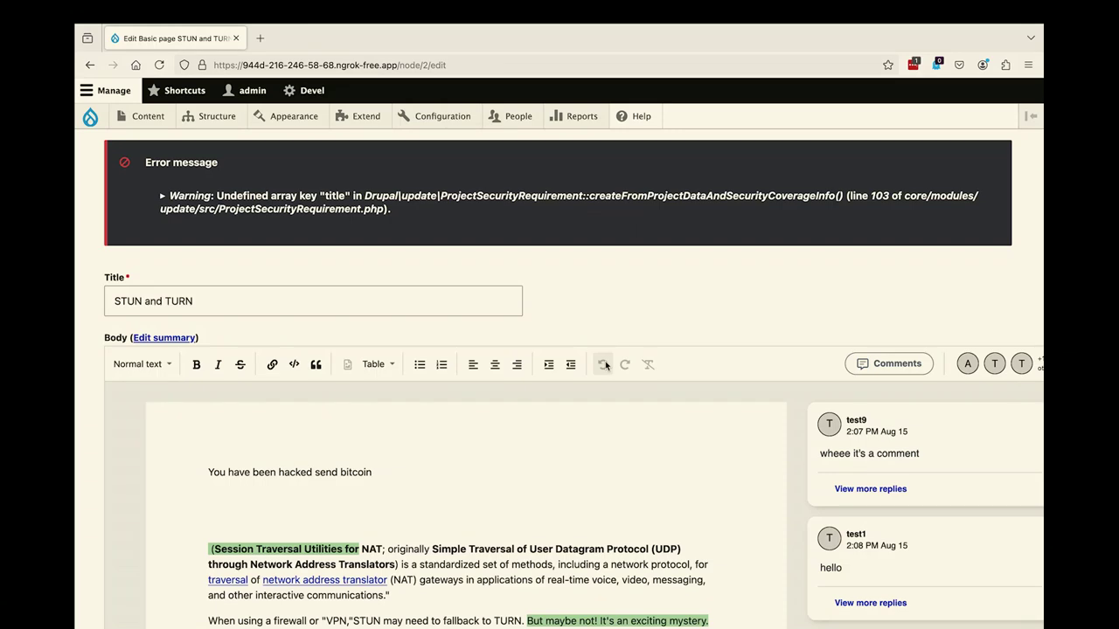
scroll(606, 365, "down", 20)
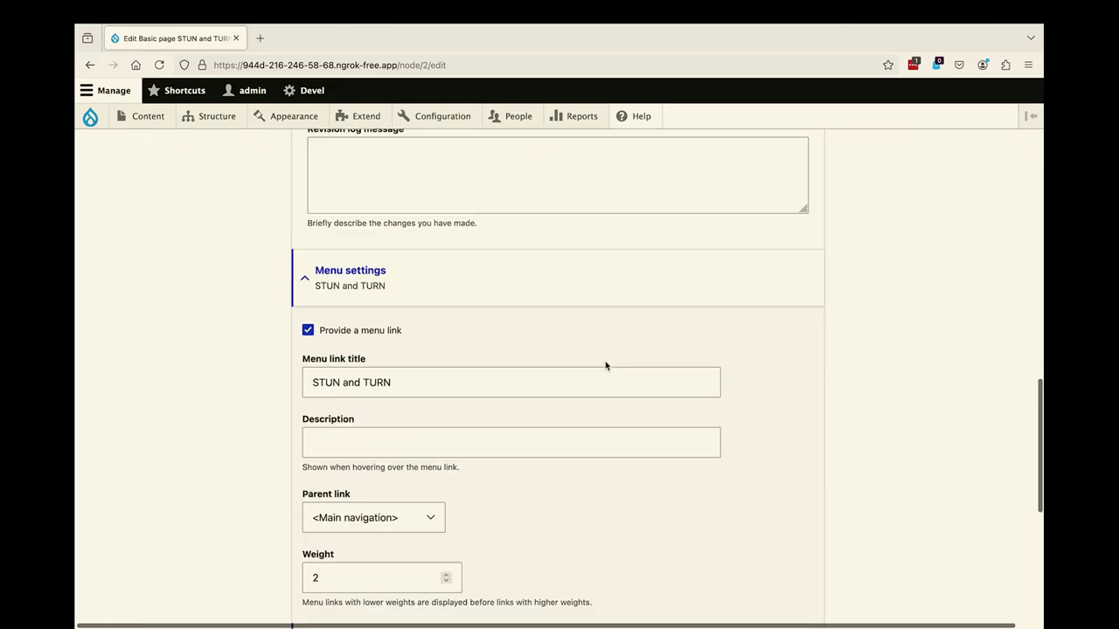
left_click(218, 499)
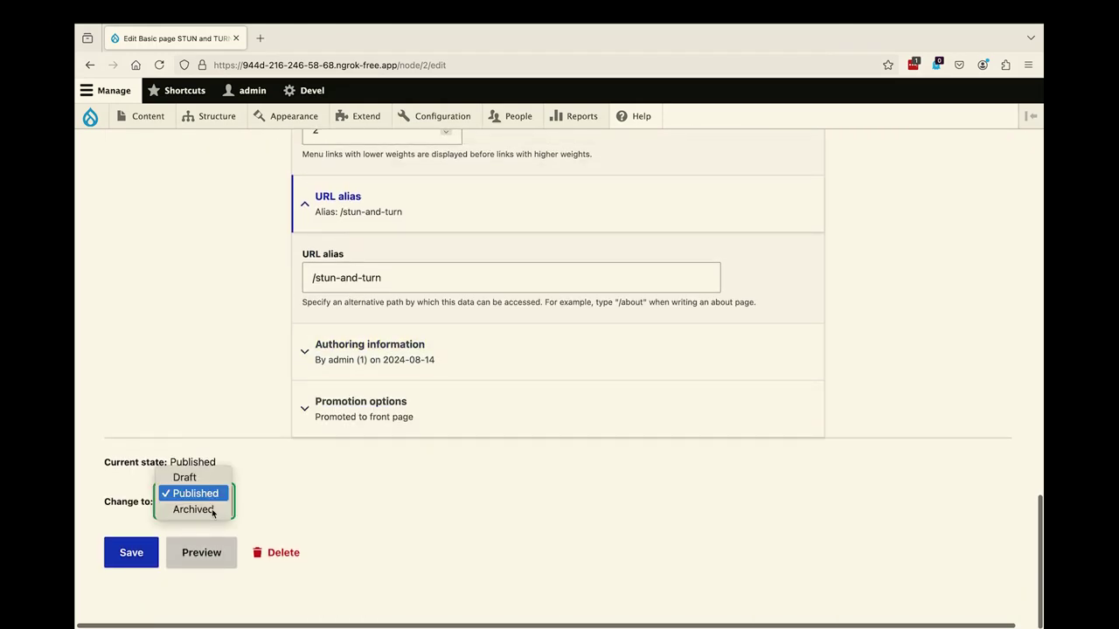
left_click(215, 479)
left_click(133, 553)
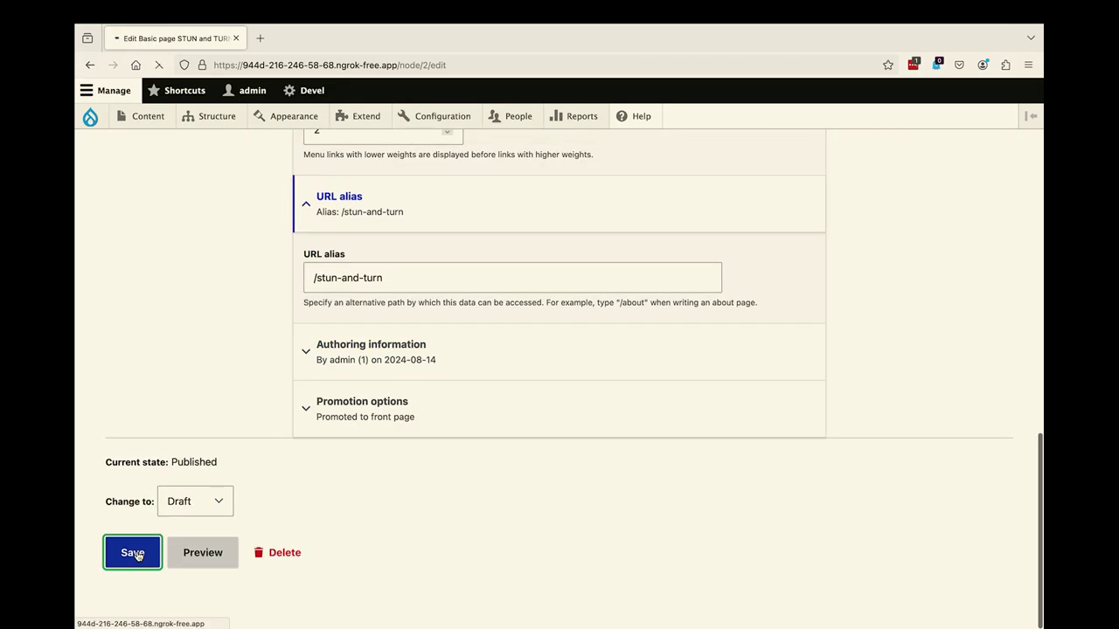
Step: View the latest version of the STUN and TURN page and open it for editing
left_click(448, 388)
left_click(361, 319)
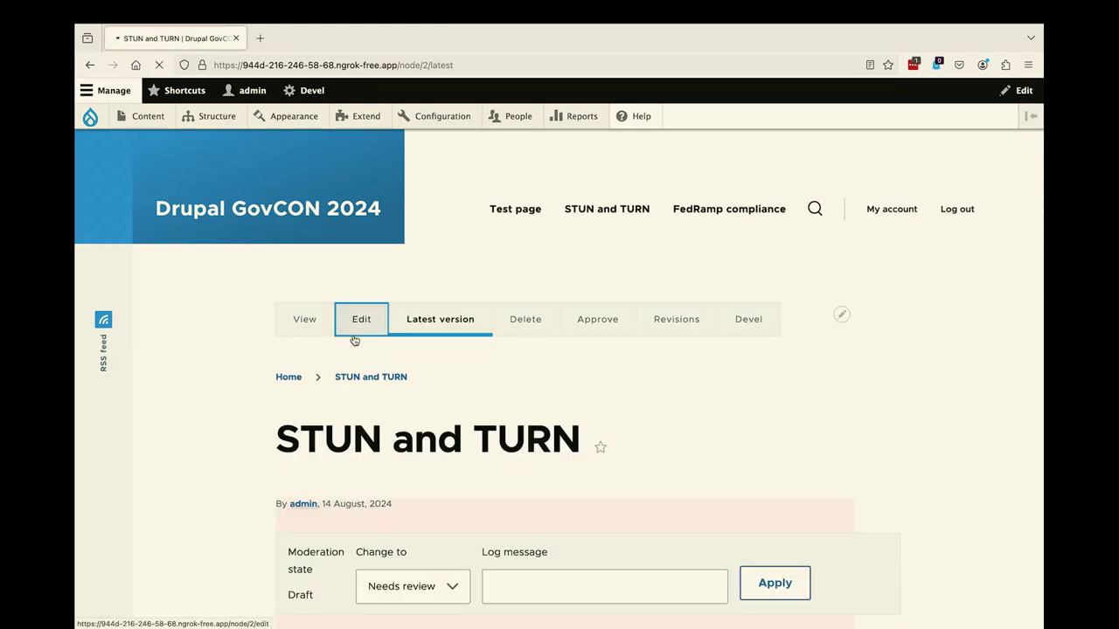